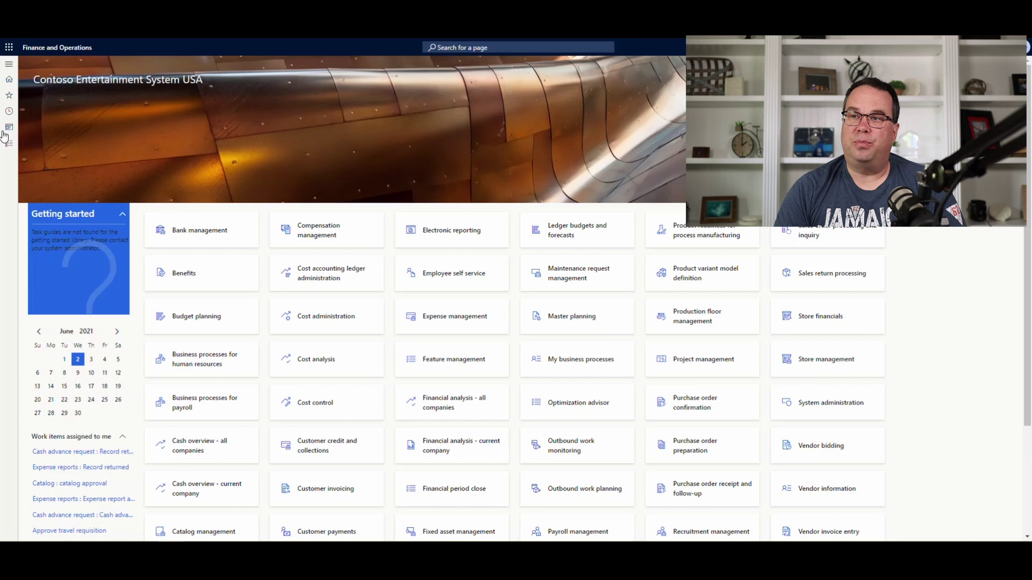
Step: Open Container types to see Box-Large: 12.00 dimensions, 1,728.00 volume, 100.00 max net weight
left_click(9, 143)
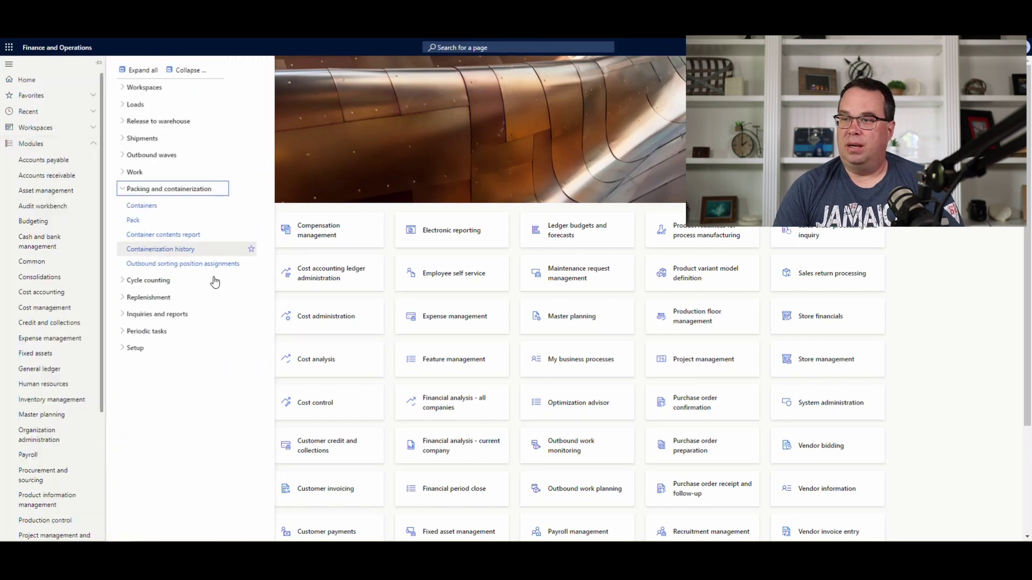
scroll(72, 410, "down", 3)
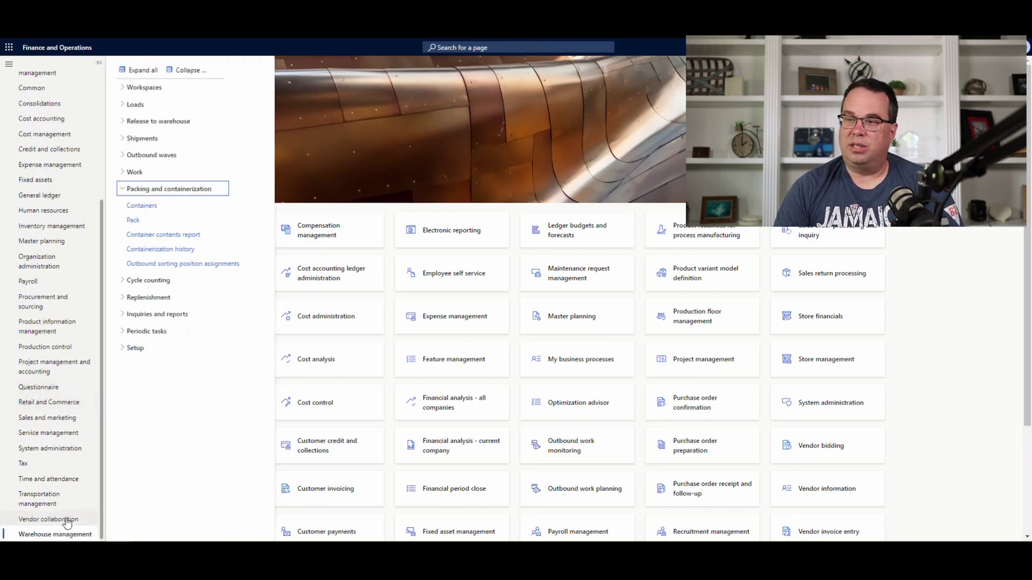
left_click(135, 348)
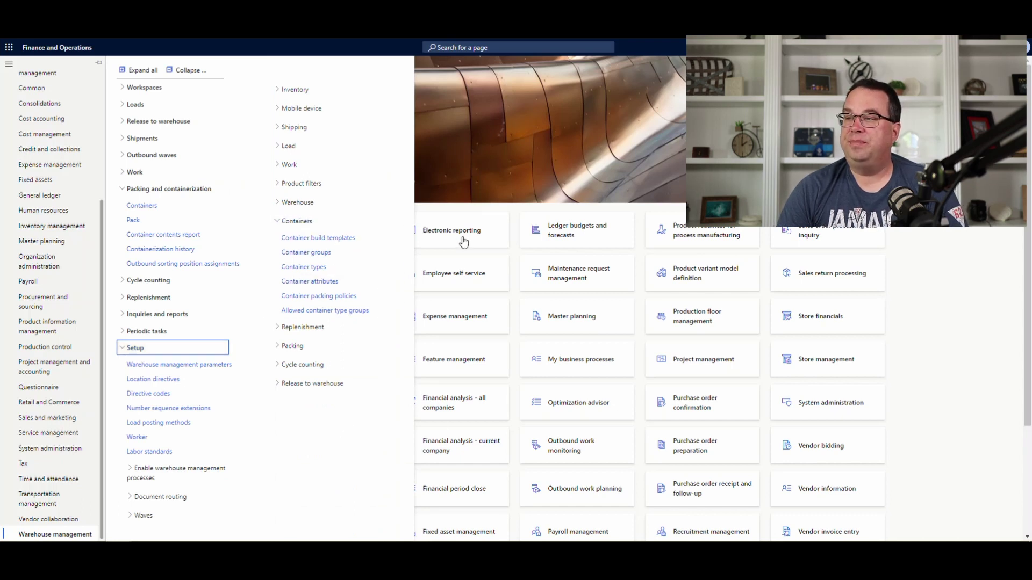
left_click(321, 269)
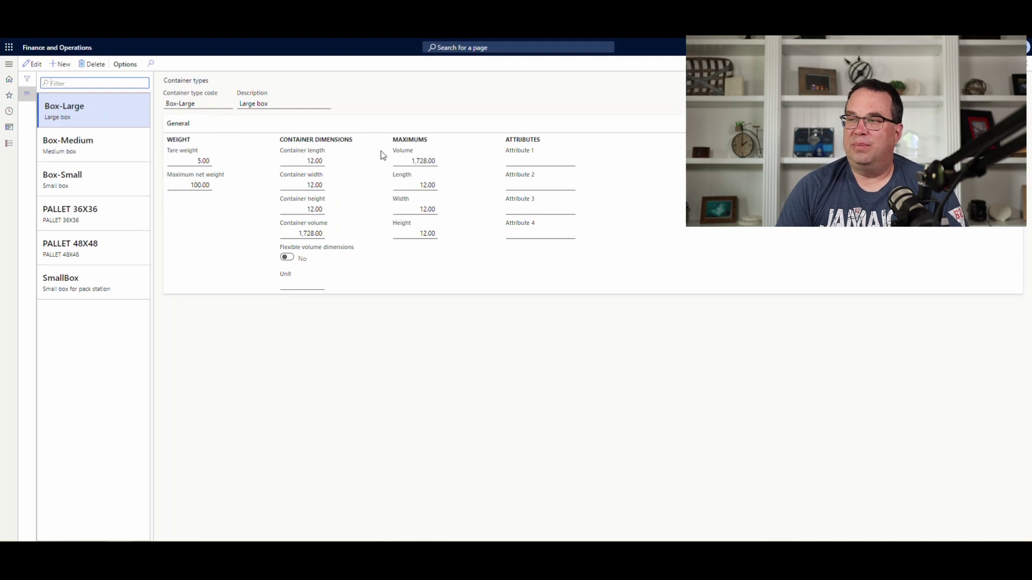
Step: Review Box-Medium, then Box-Small (7.00 dimensions, 343.00 volume, 20.00 max net weight)
mouse_move(420, 184)
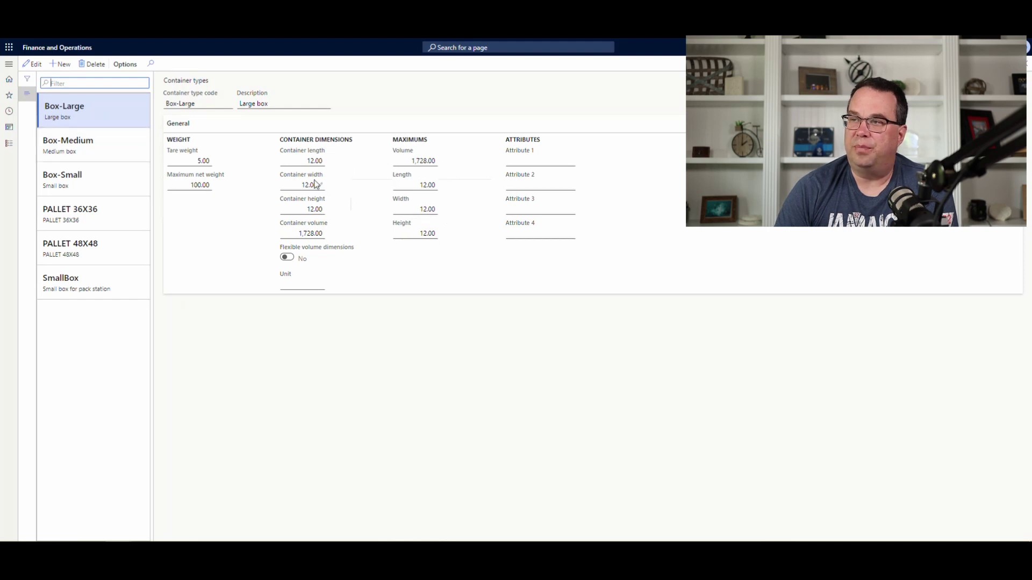
left_click(117, 155)
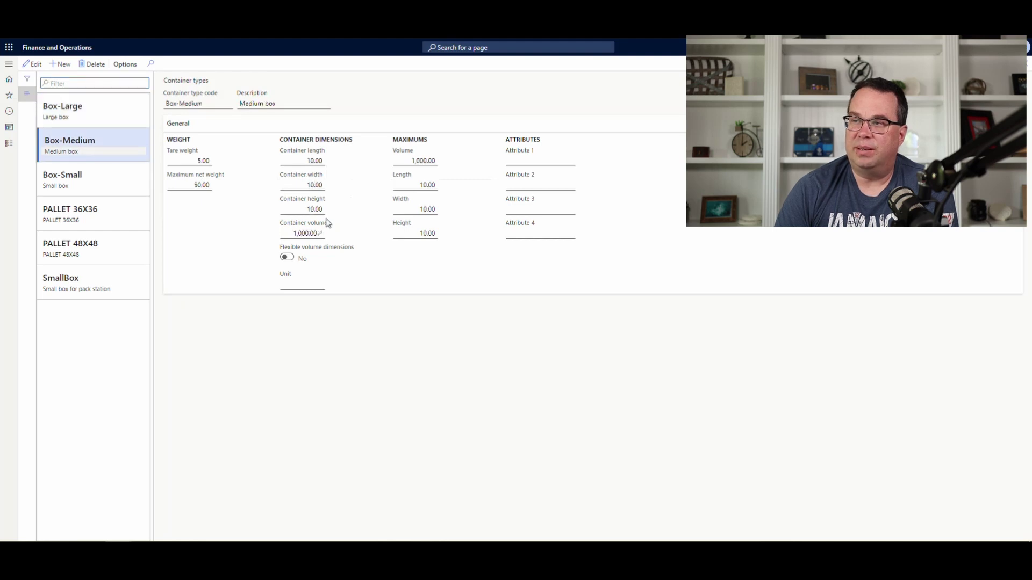
left_click(108, 180)
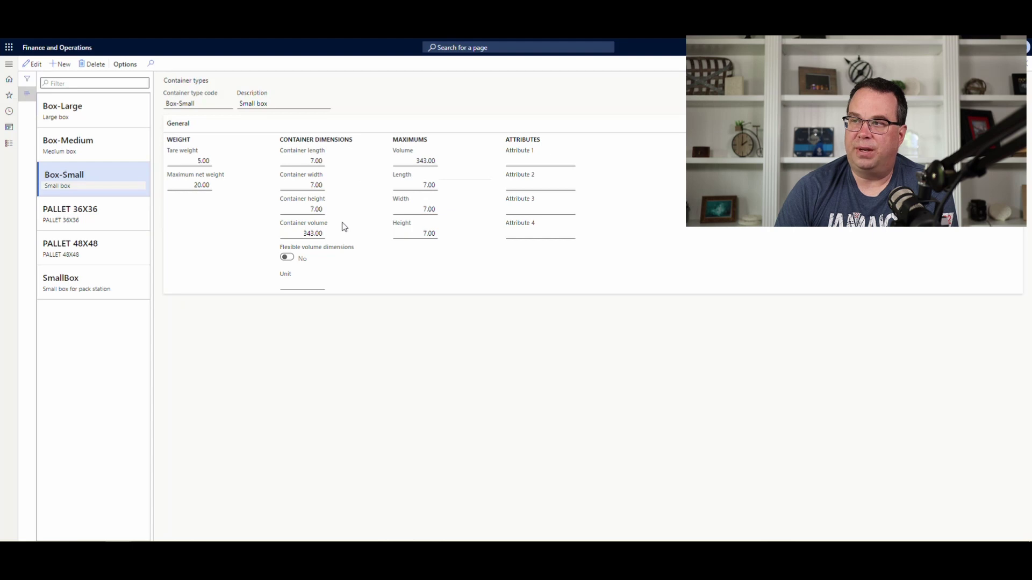
Step: Check released product A0001's physical dimensions: net weight 3.00, volume 16.00
left_click(10, 149)
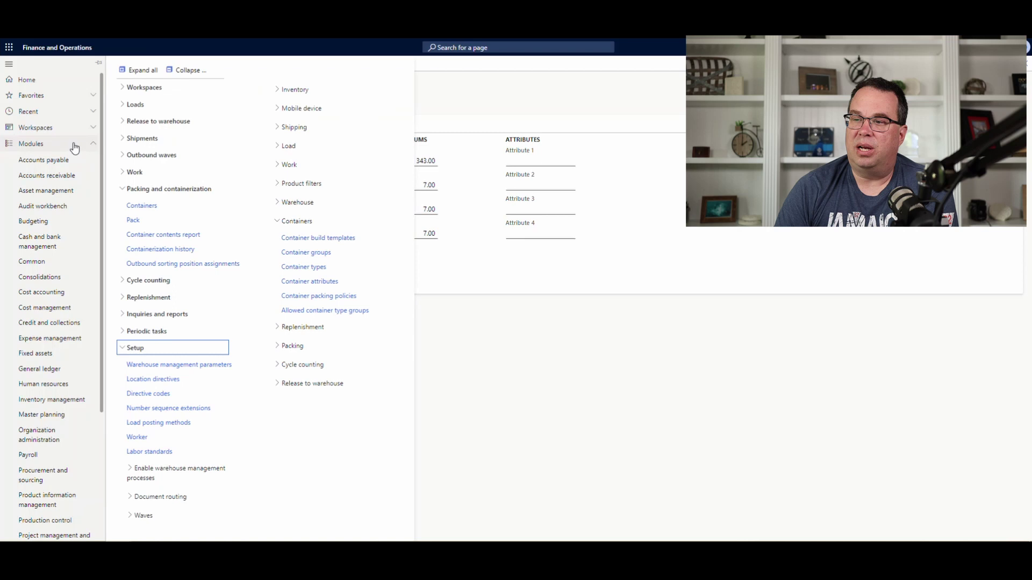
scroll(46, 282, "down", 1)
scroll(47, 280, "down", 3)
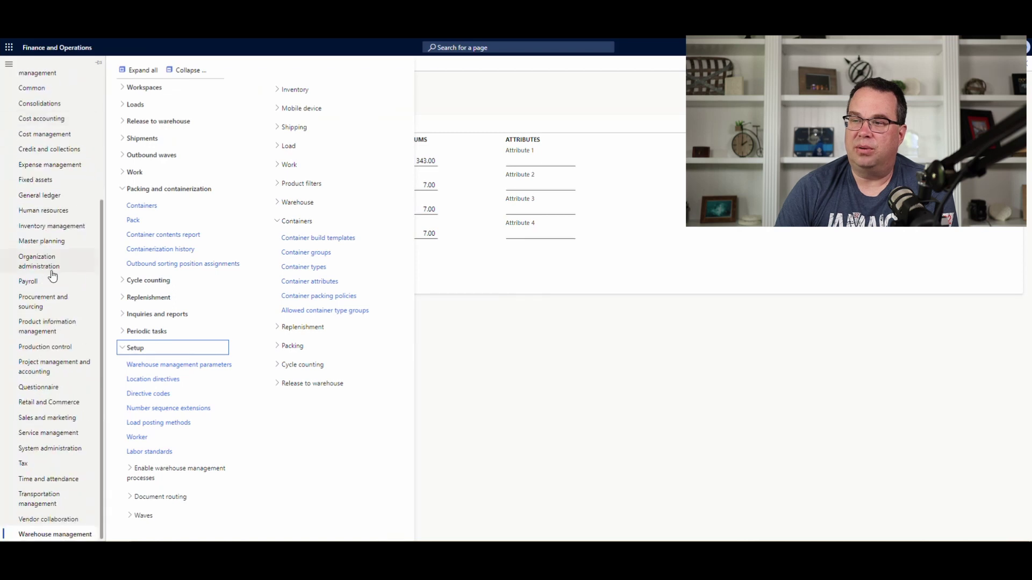
left_click(57, 329)
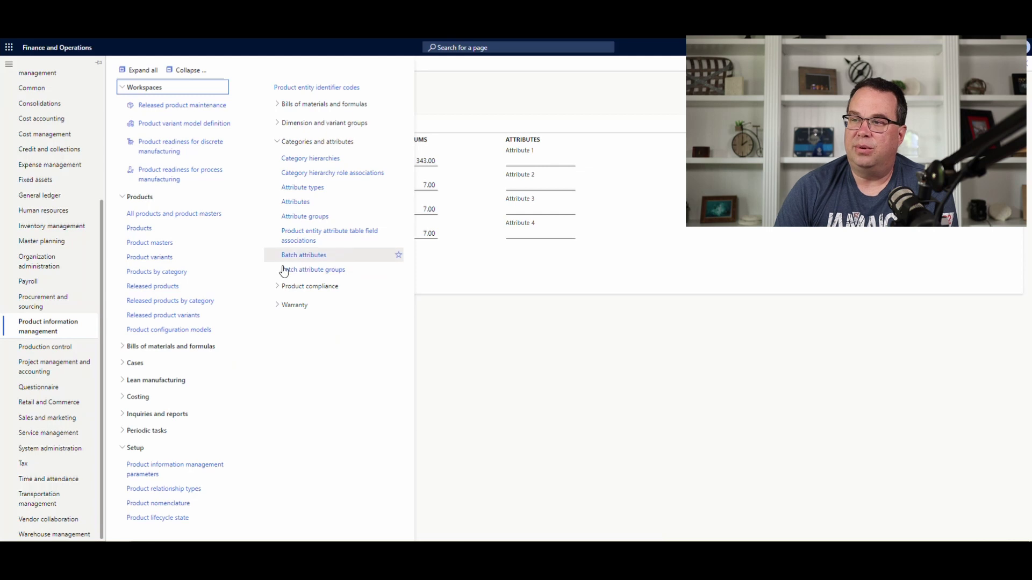
left_click(157, 288)
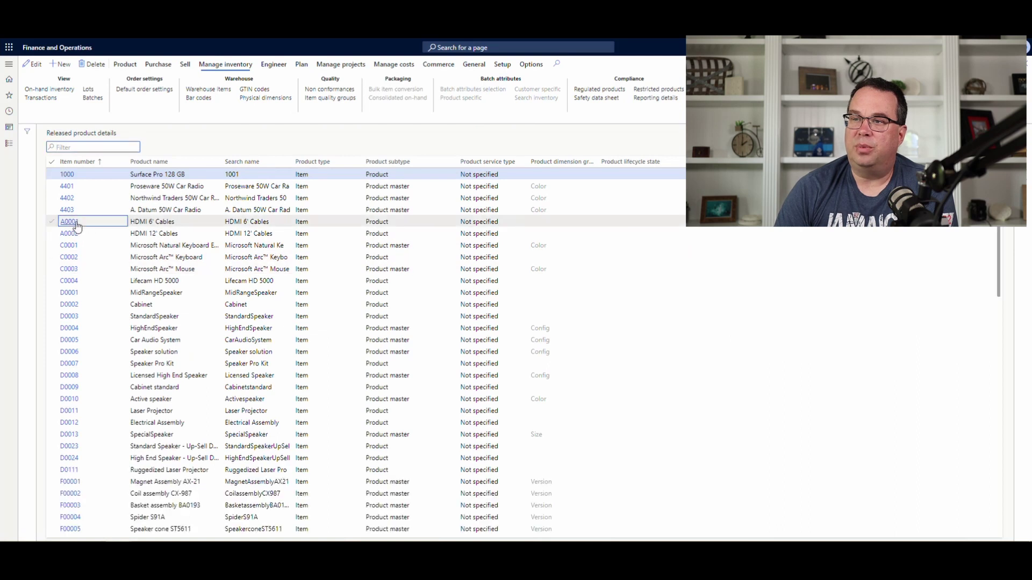
left_click(75, 224)
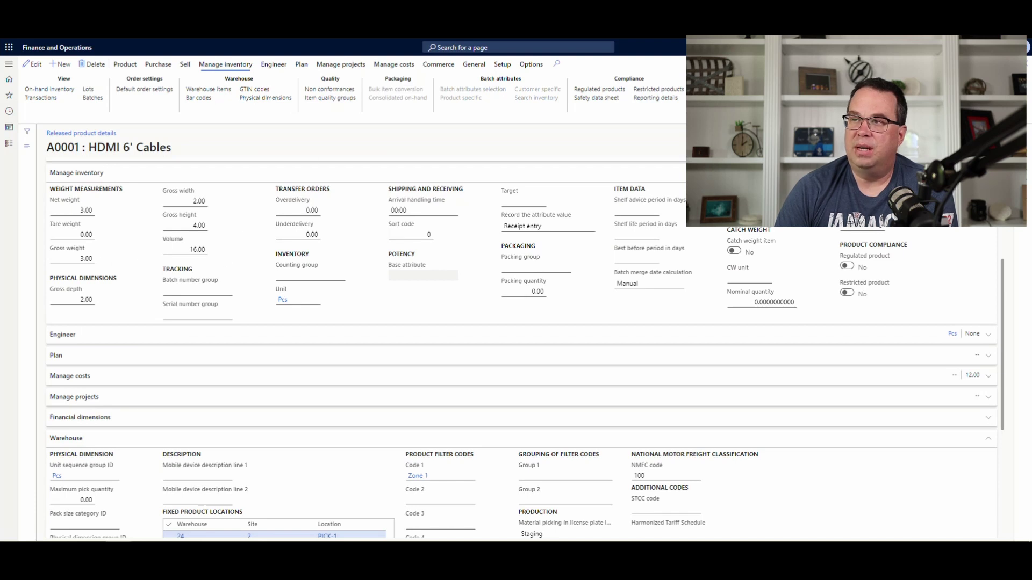
left_click(271, 100)
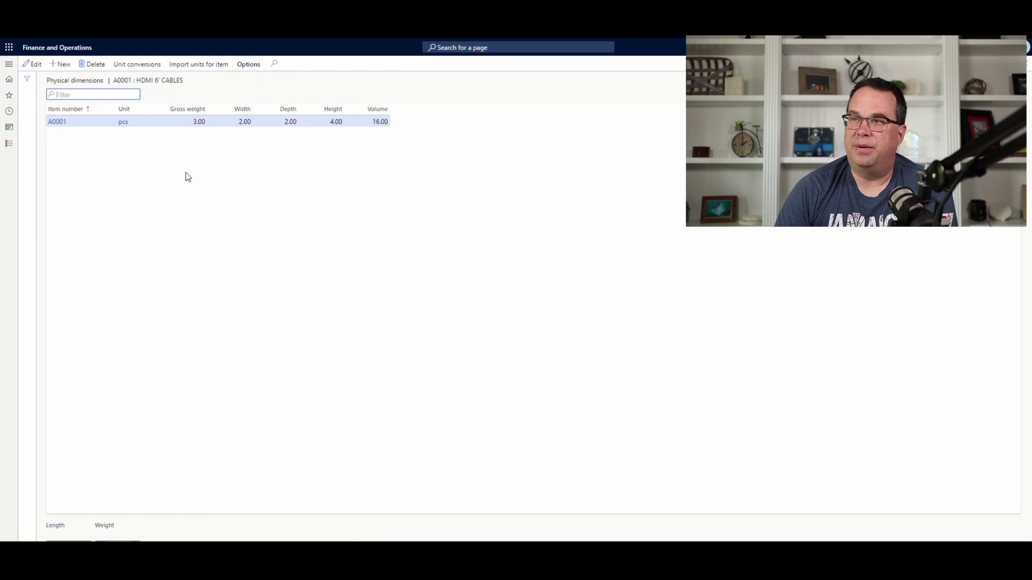
left_click(1028, 65)
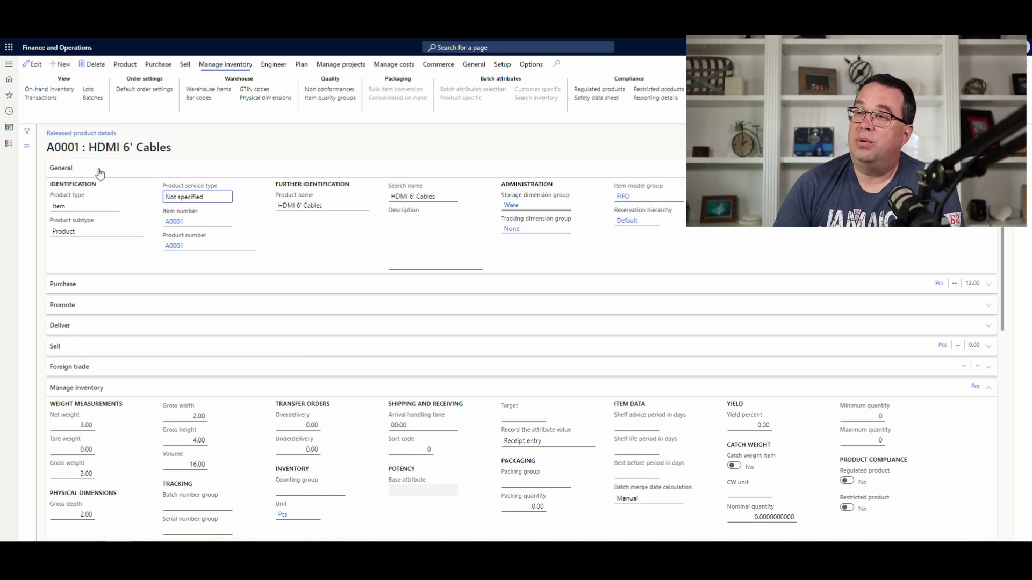
Step: Open the Boxes container group and widen Container utilization to read 100.00 per box type
left_click(9, 143)
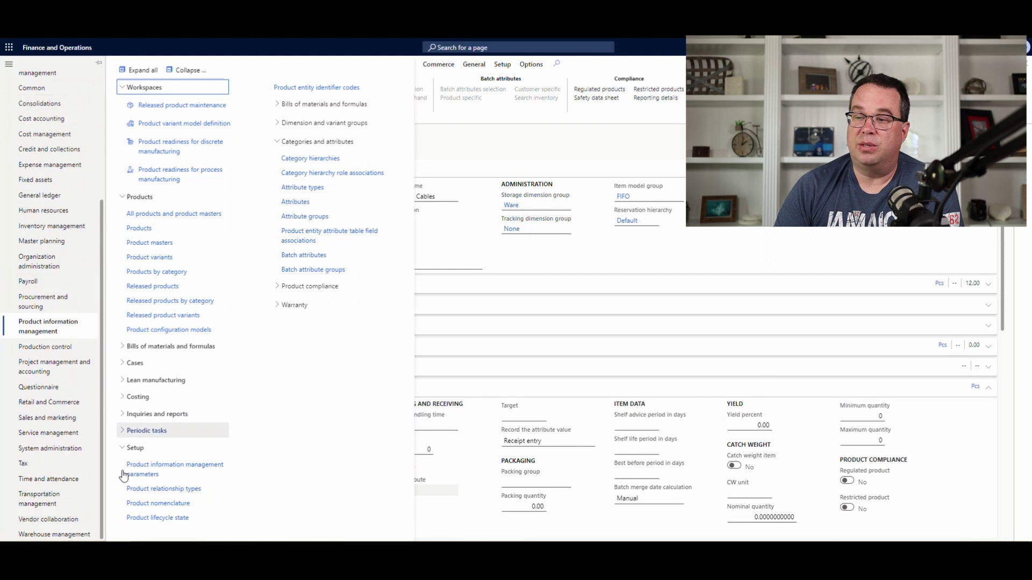
left_click(69, 535)
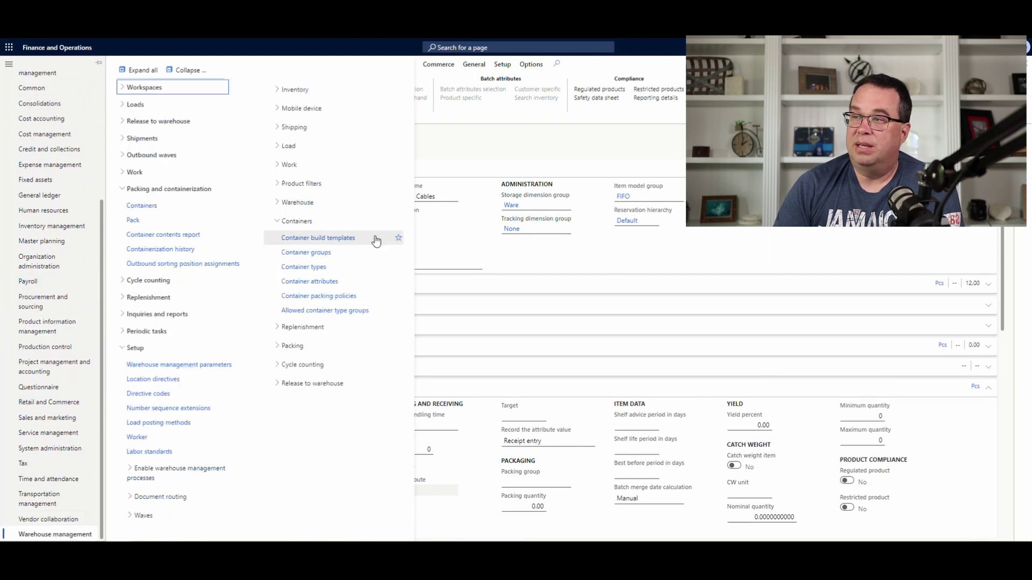
left_click(325, 252)
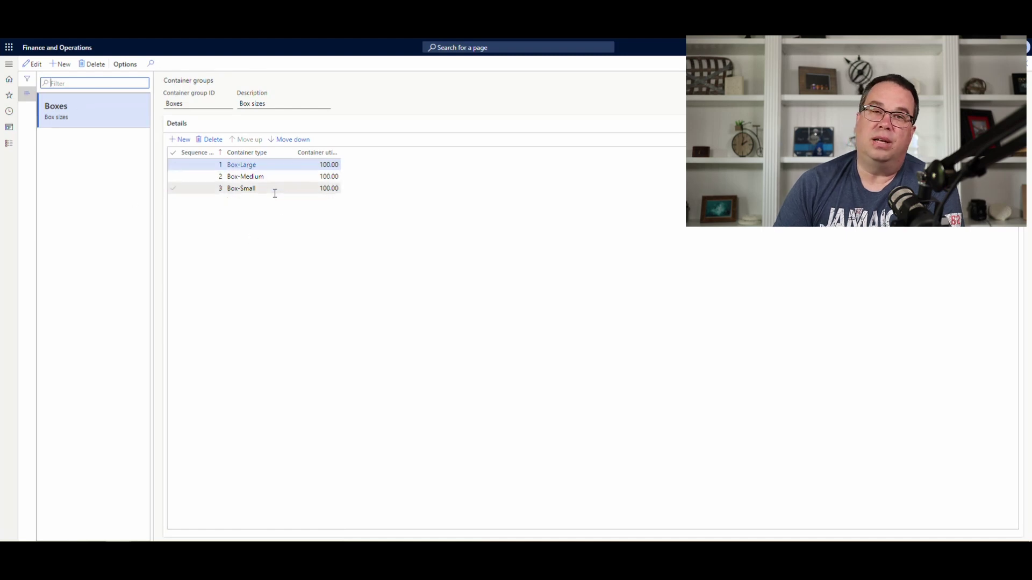
mouse_move(275, 194)
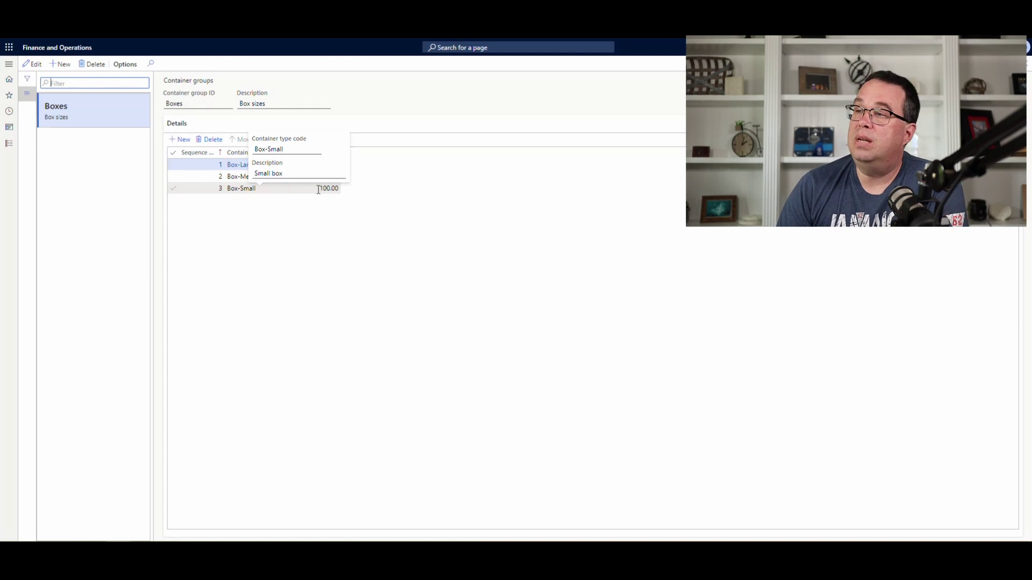
left_click_drag(339, 153, 370, 153)
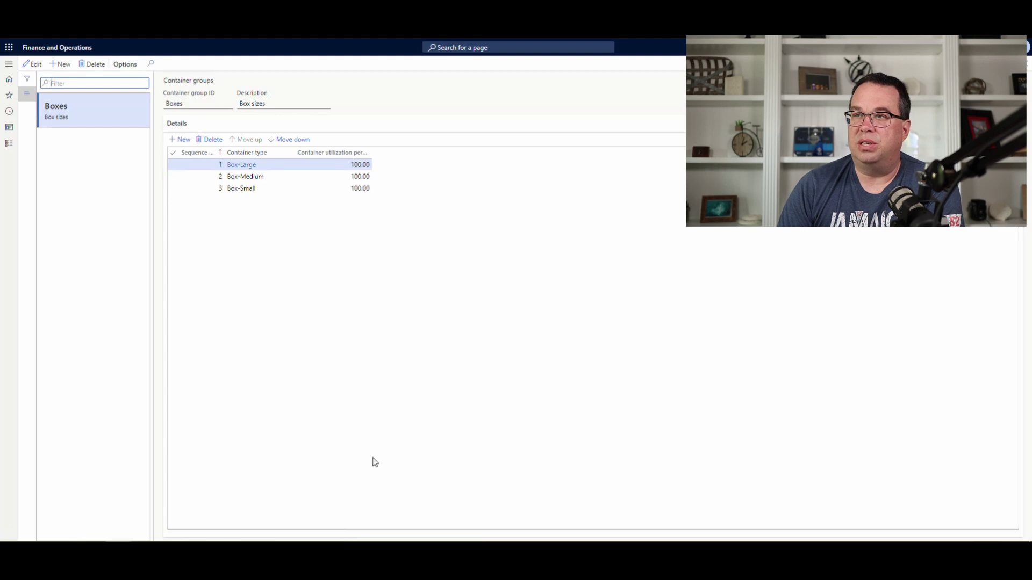
Step: Edit the Boxes container build template, keeping Sales allocation line as base query type
left_click(15, 149)
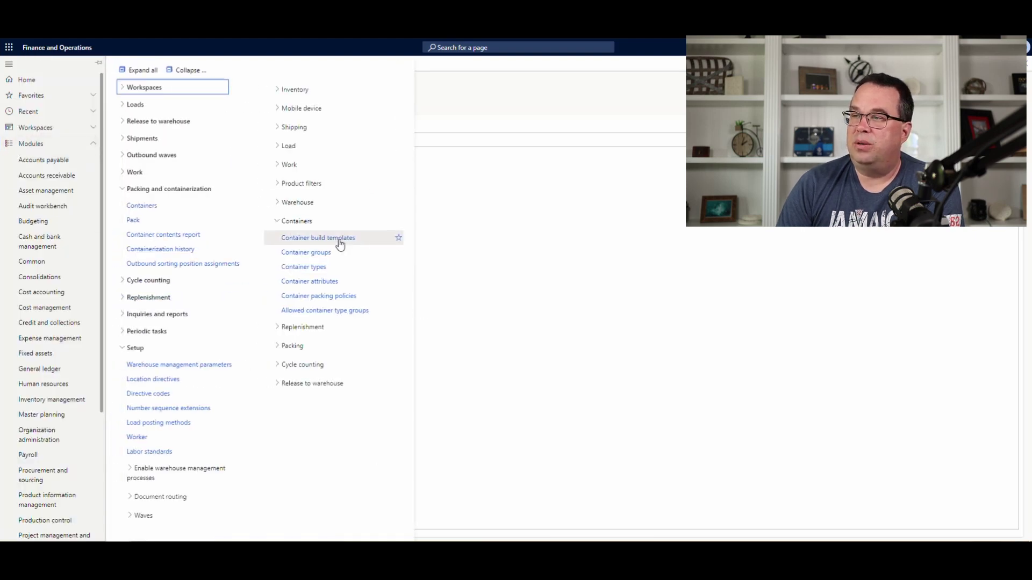
left_click(340, 244)
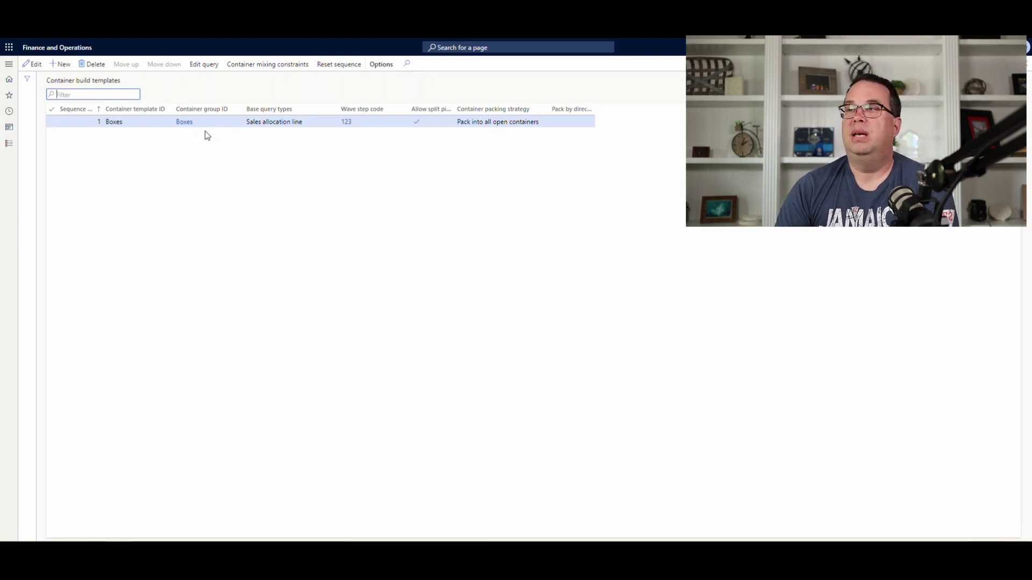
left_click(32, 65)
left_click(333, 122)
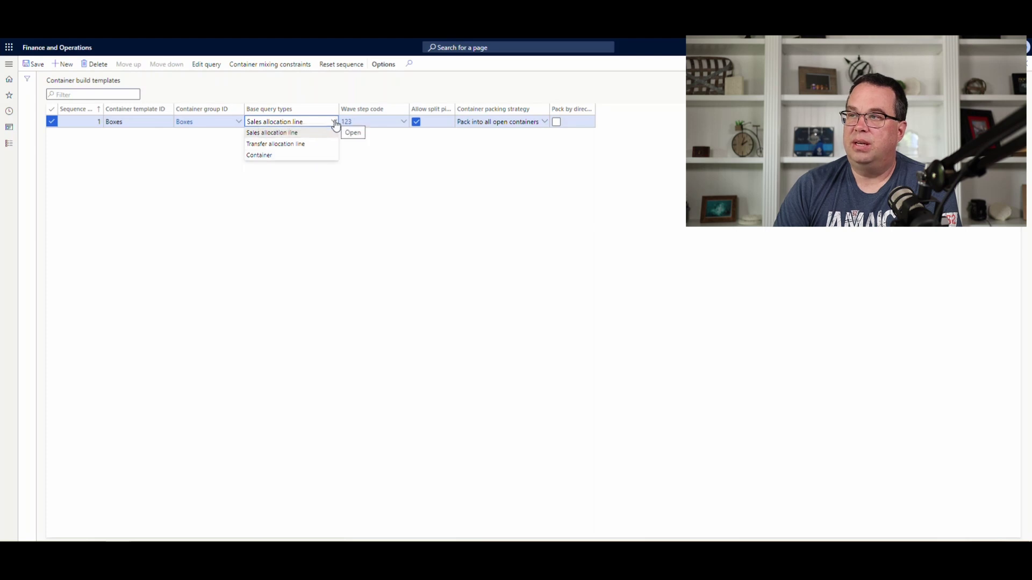
left_click(334, 123)
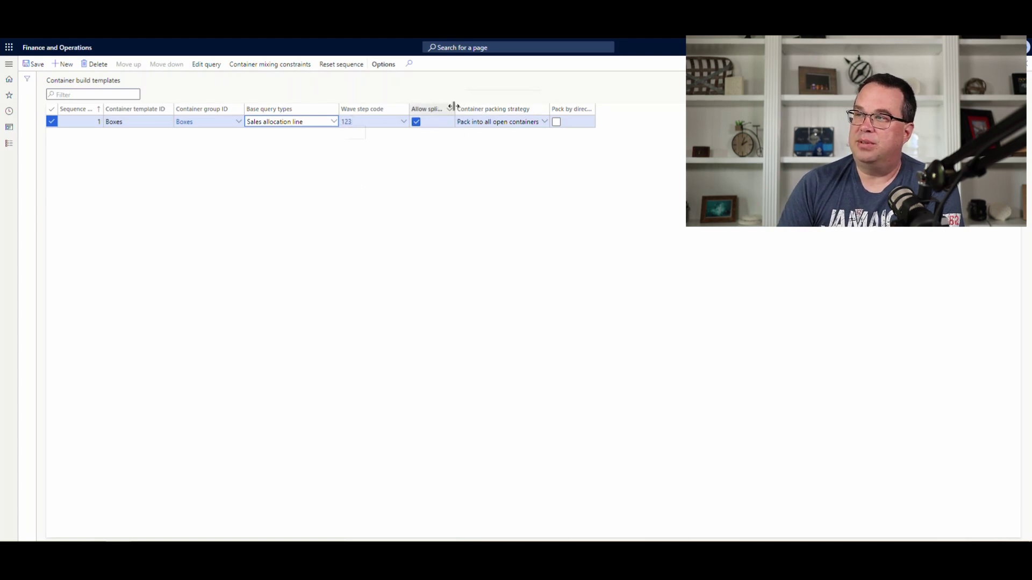
Step: Keep the Pack into all open containers strategy and save the template
left_click_drag(470, 113, 477, 114)
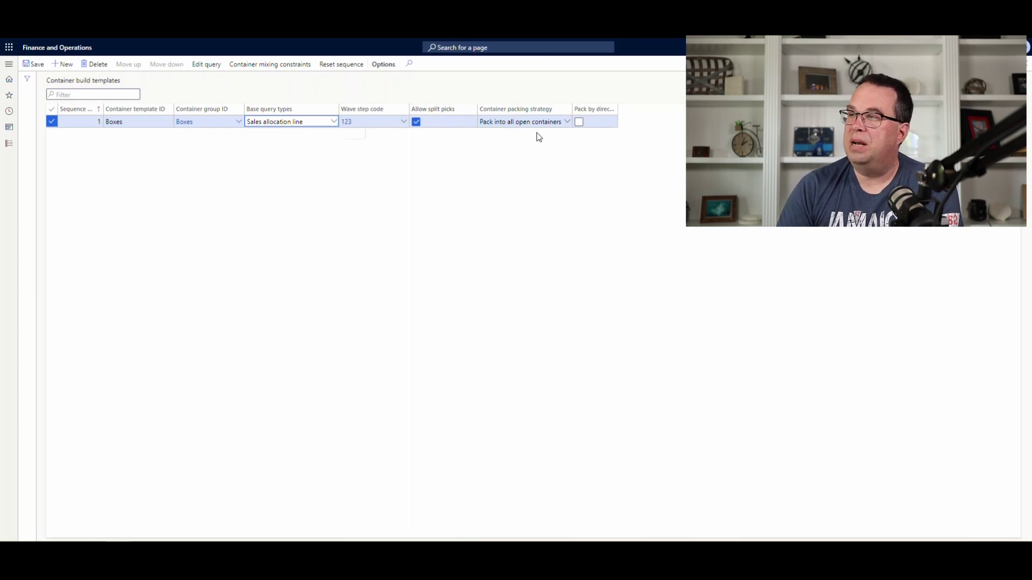
left_click(568, 123)
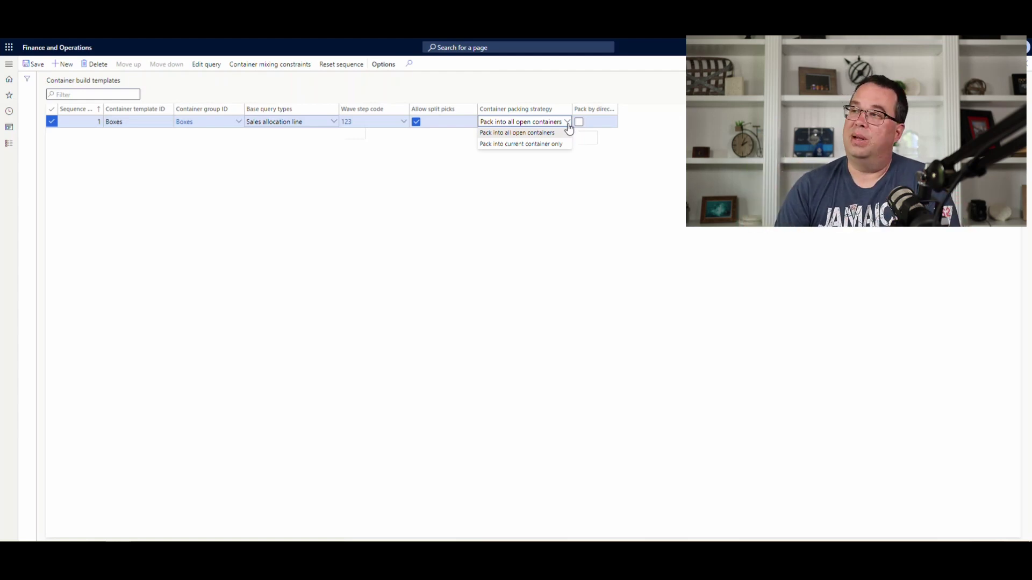
left_click(569, 126)
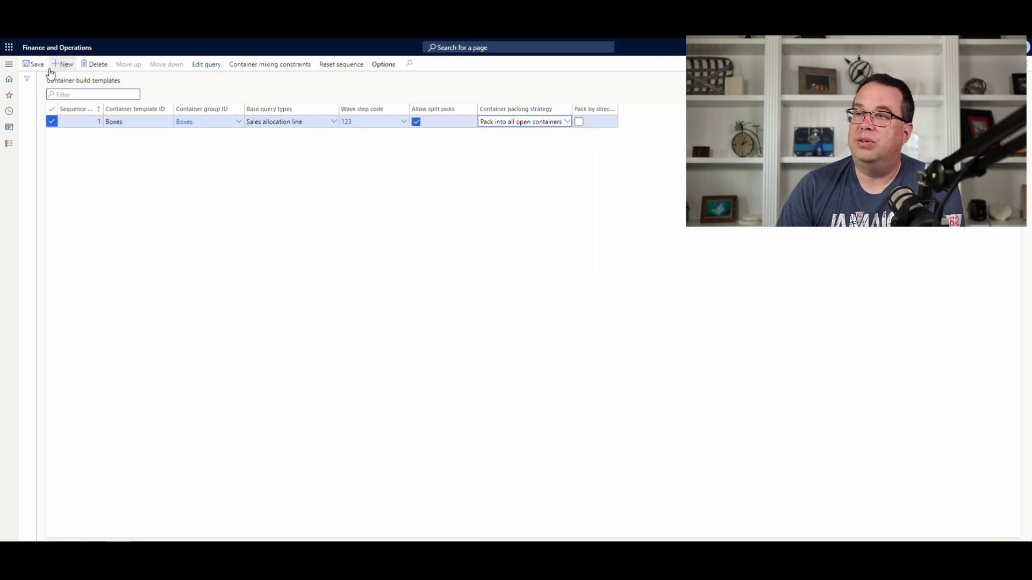
left_click(28, 66)
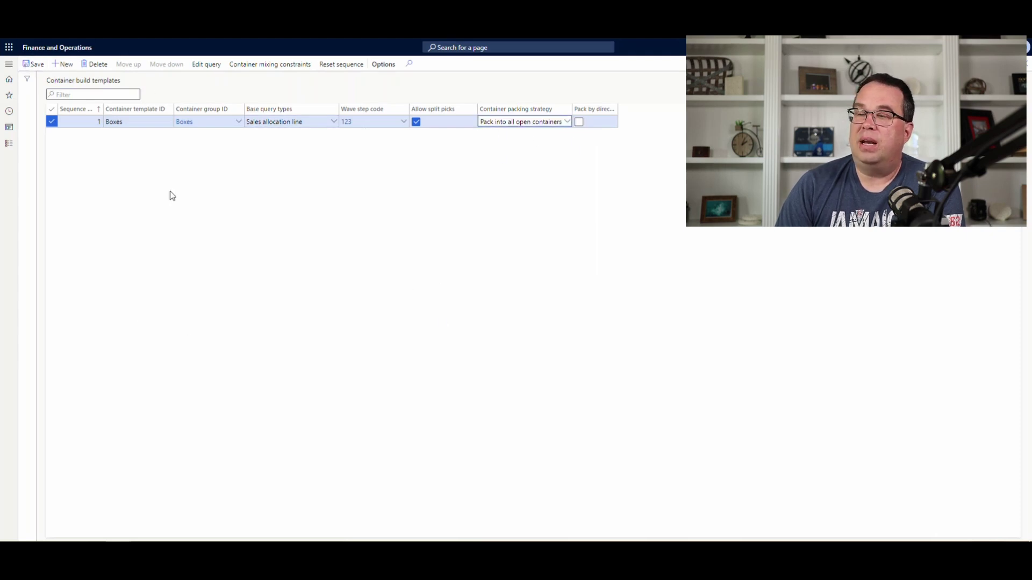
left_click(8, 143)
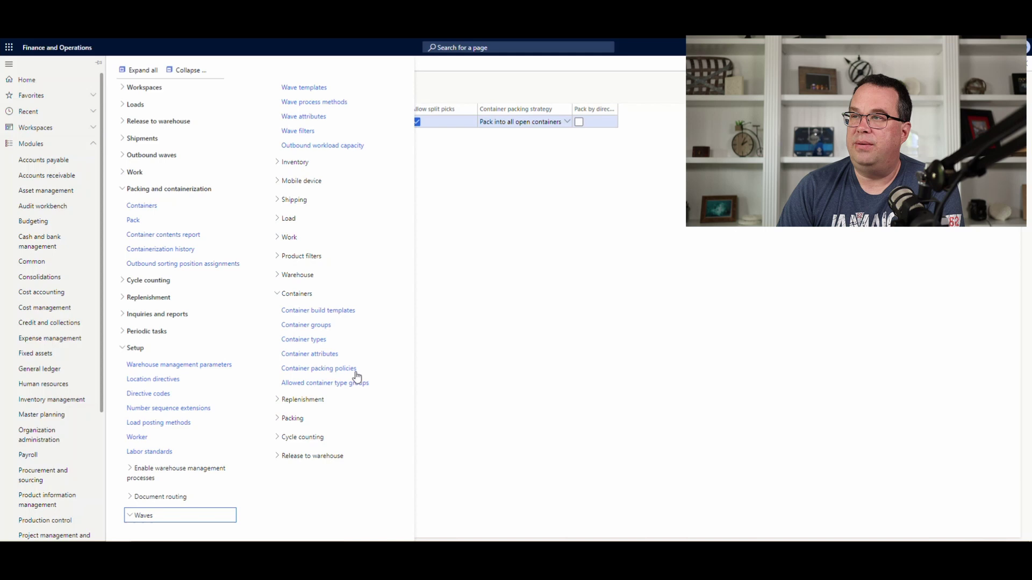
Step: Inspect wave template 24 Shipping Default's containerization method, using wave step code 123
left_click(316, 101)
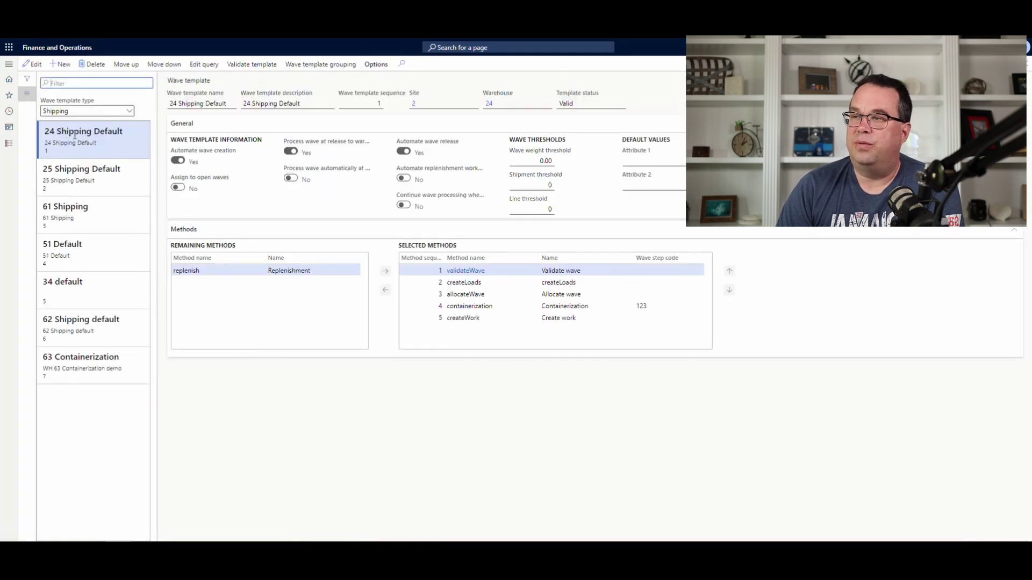
left_click(494, 306)
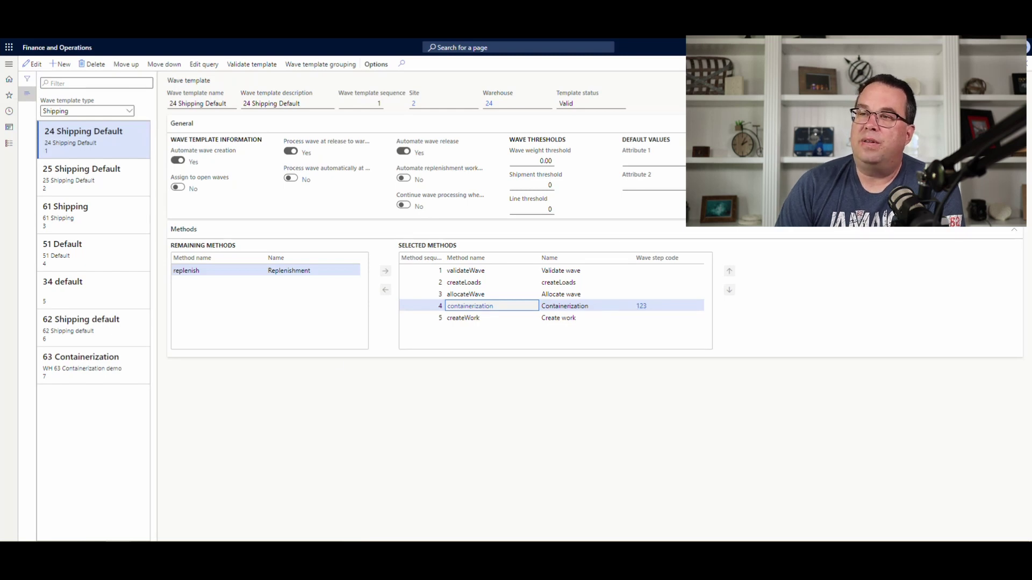
Step: Open Work templates and select template 24 Sales Order Pick
left_click(10, 145)
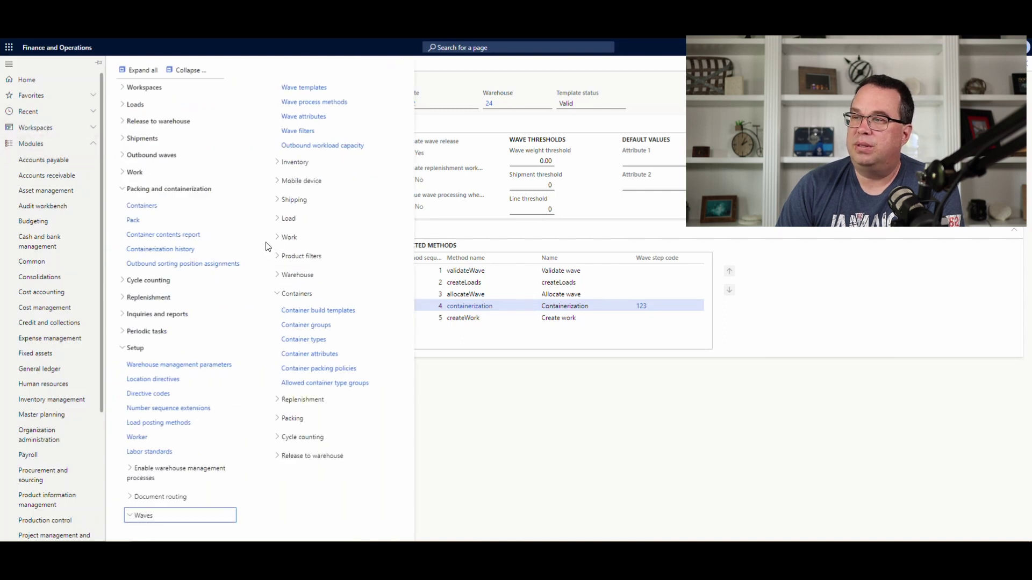
left_click(285, 238)
left_click(304, 254)
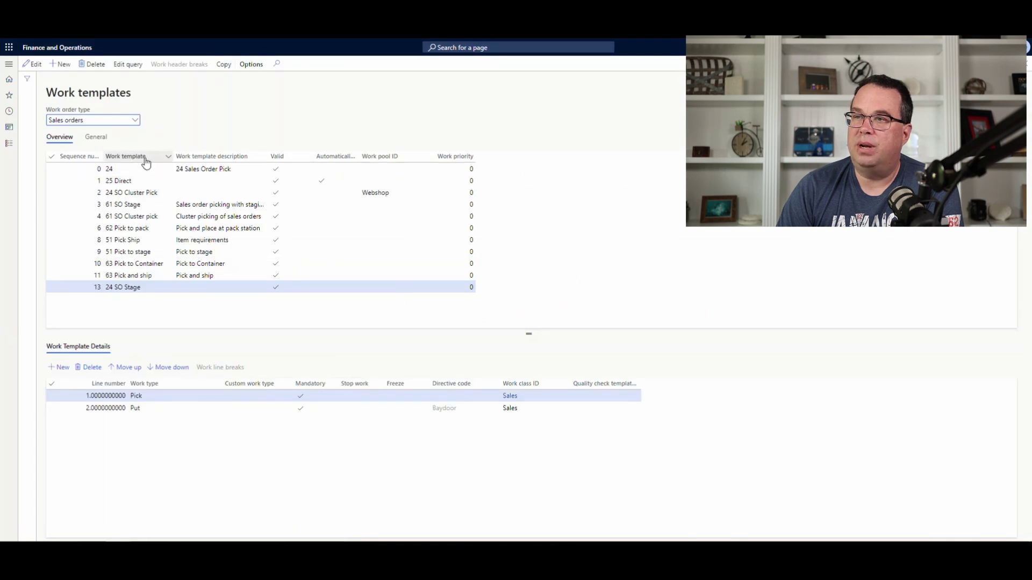
left_click(132, 169)
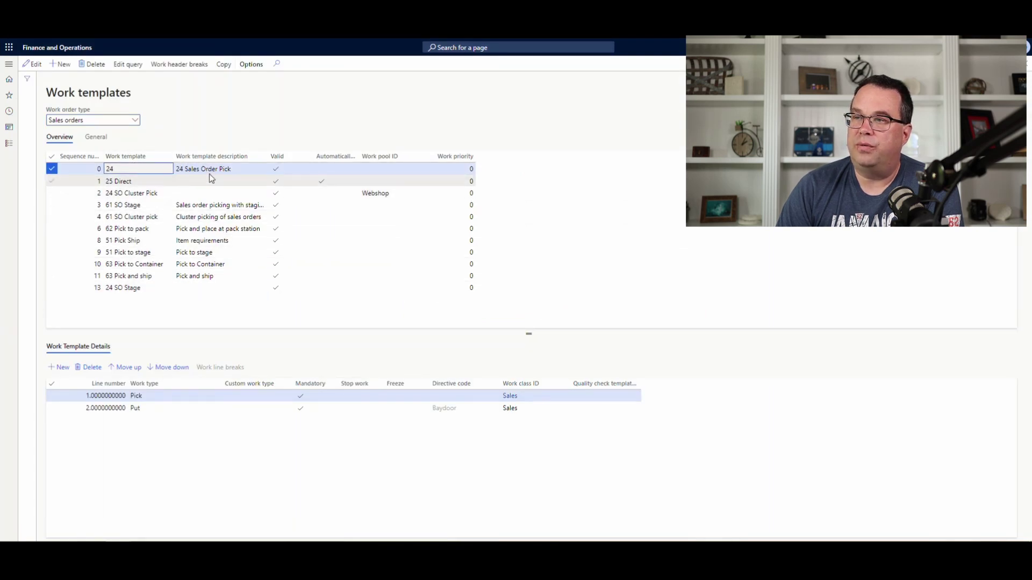
Step: Confirm template 24's query sorting and work header breaks both use Container ID
left_click(122, 66)
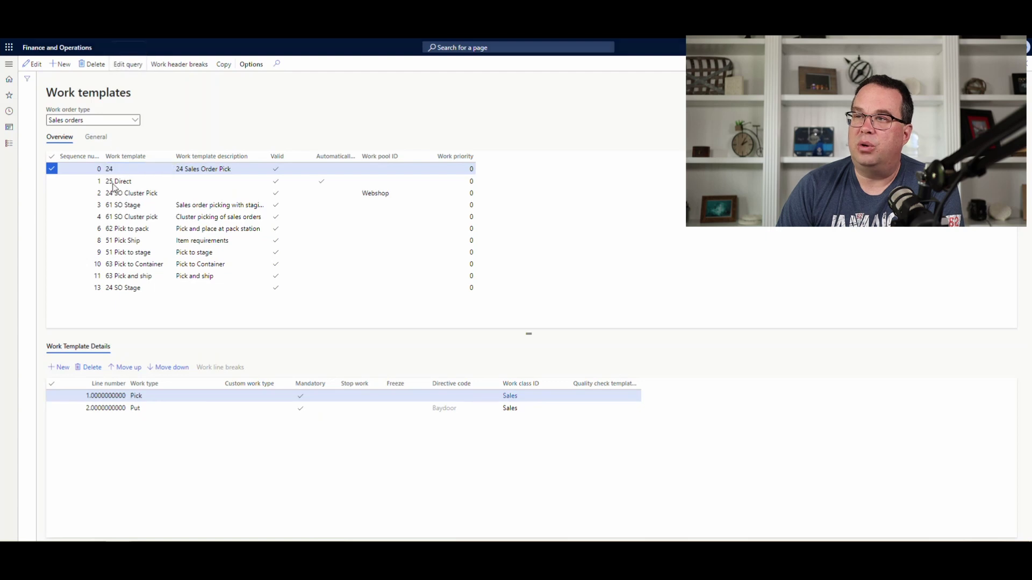
left_click(110, 103)
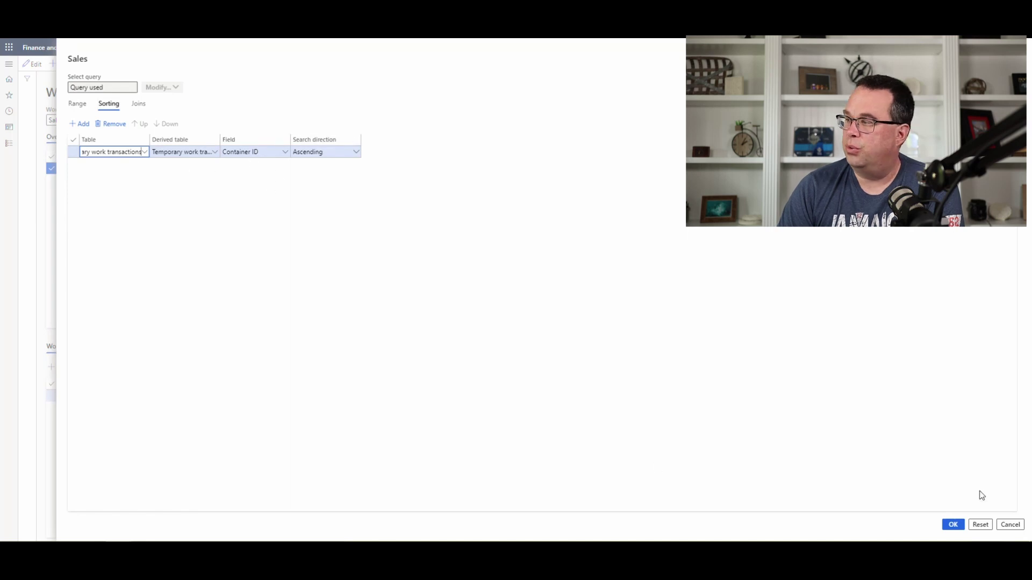
left_click(1012, 526)
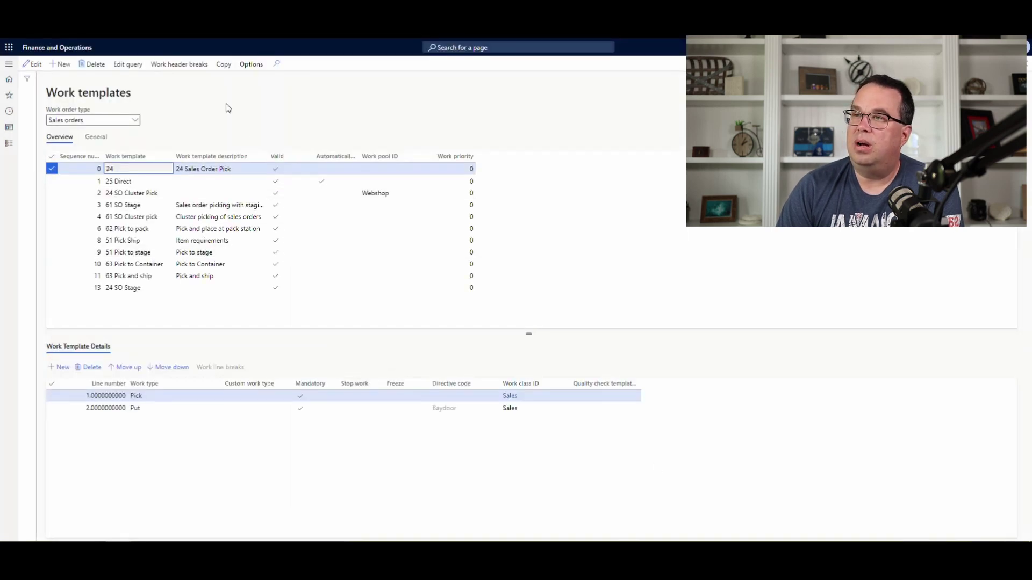
left_click(183, 65)
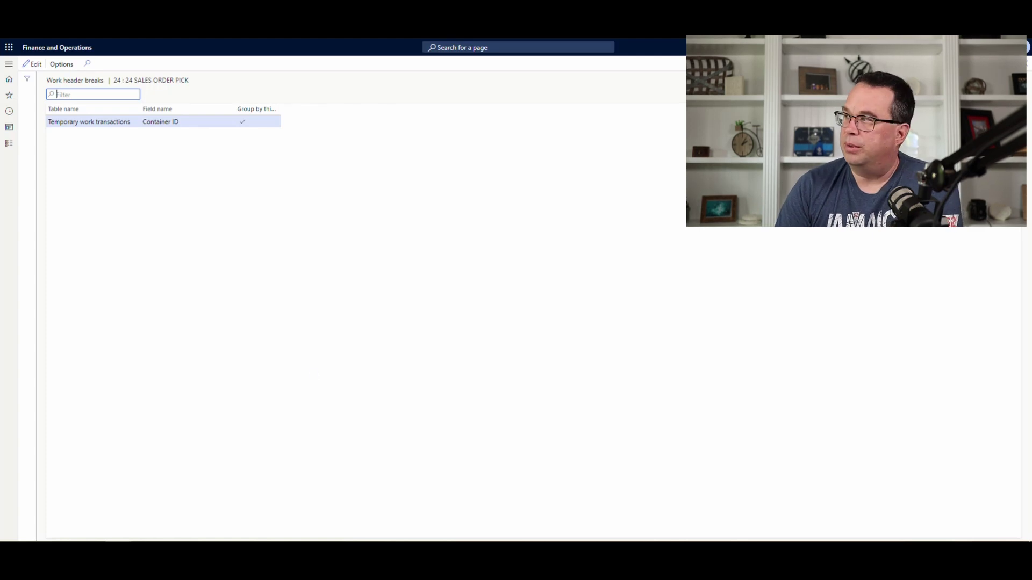
left_click(1026, 64)
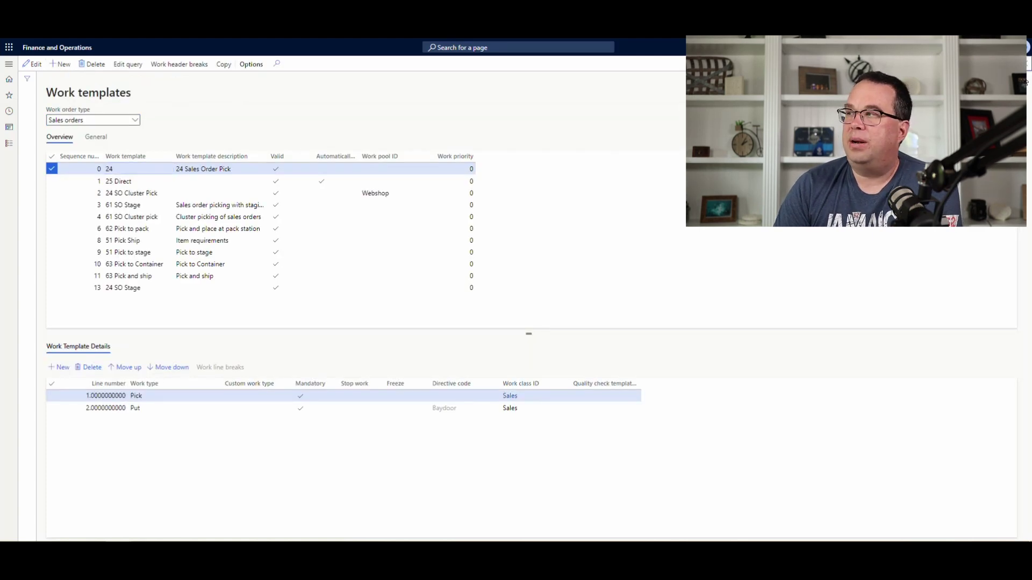
Step: Create a new Cave Wholesales sales order from warehouse 24
left_click(1027, 67)
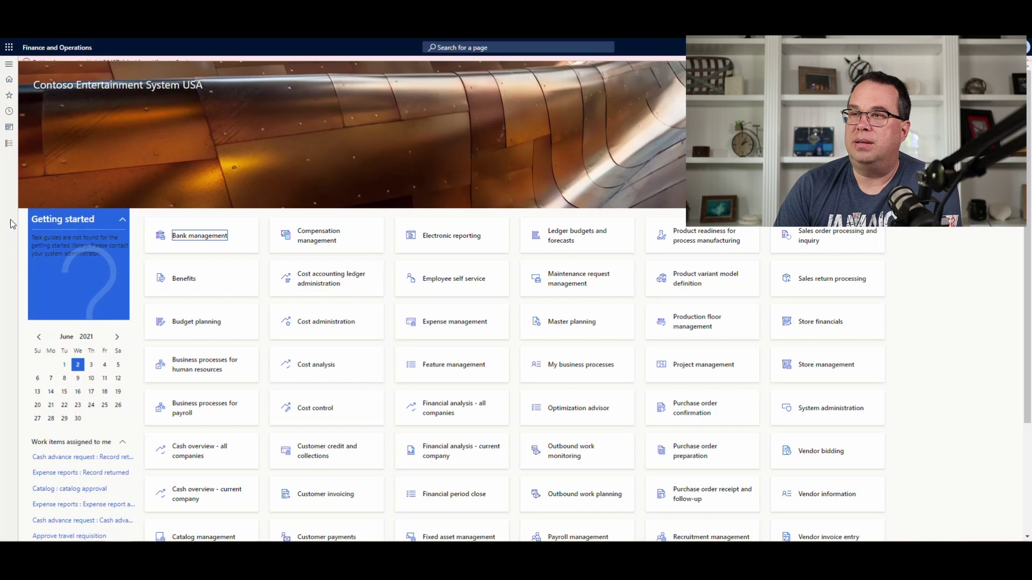
left_click(10, 143)
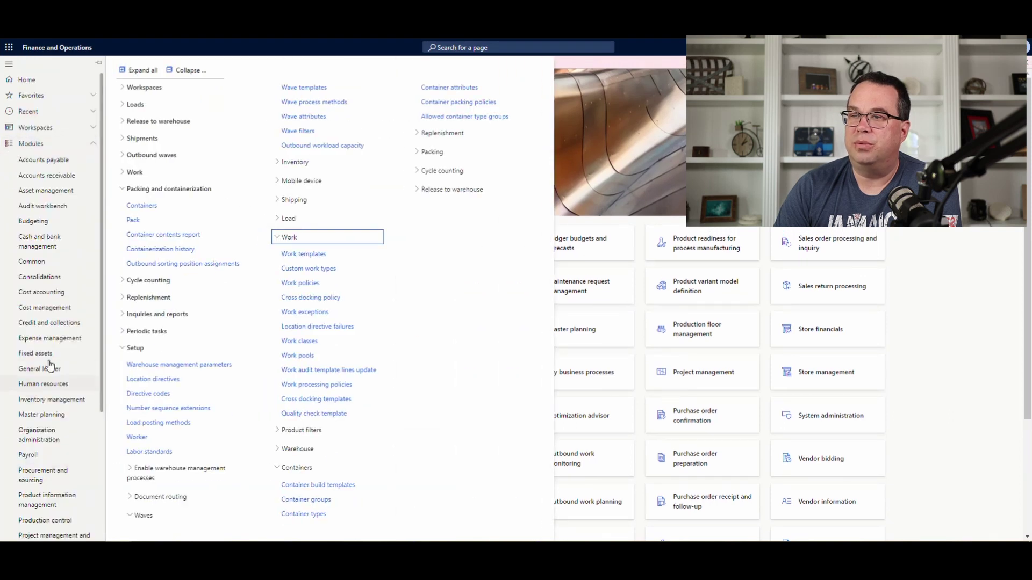
scroll(53, 362, "down", 3)
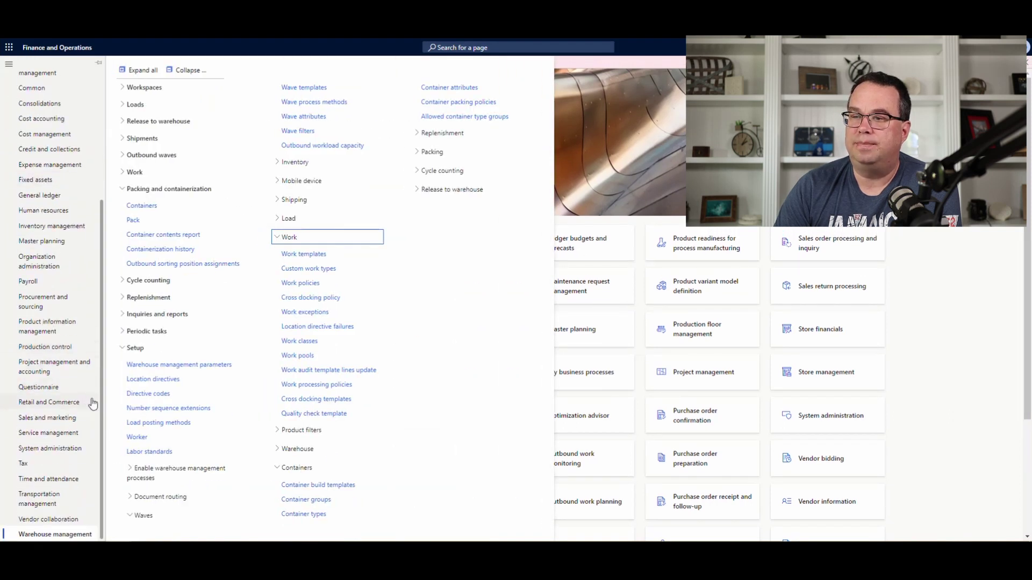
left_click(54, 418)
left_click(163, 237)
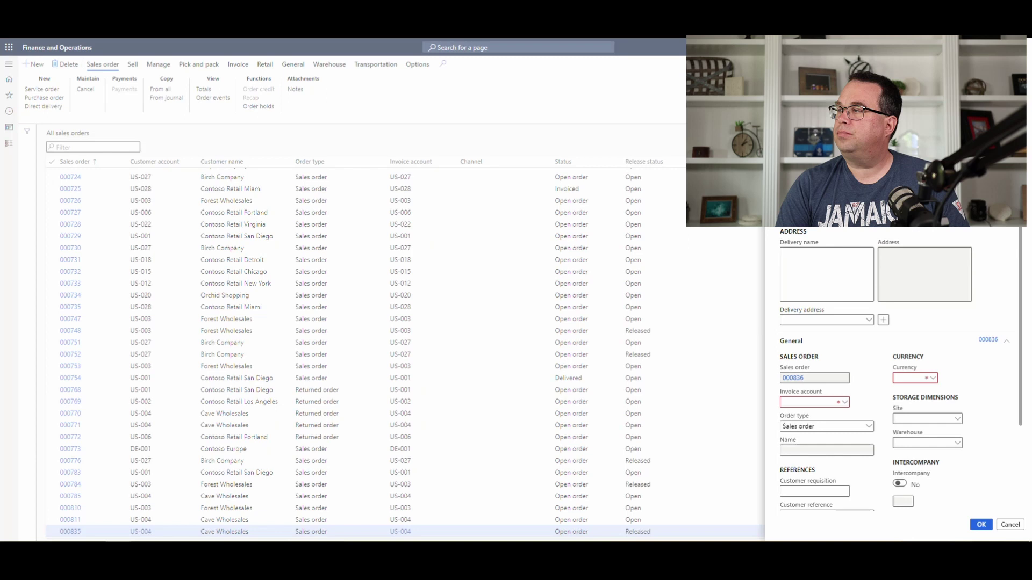
type("24")
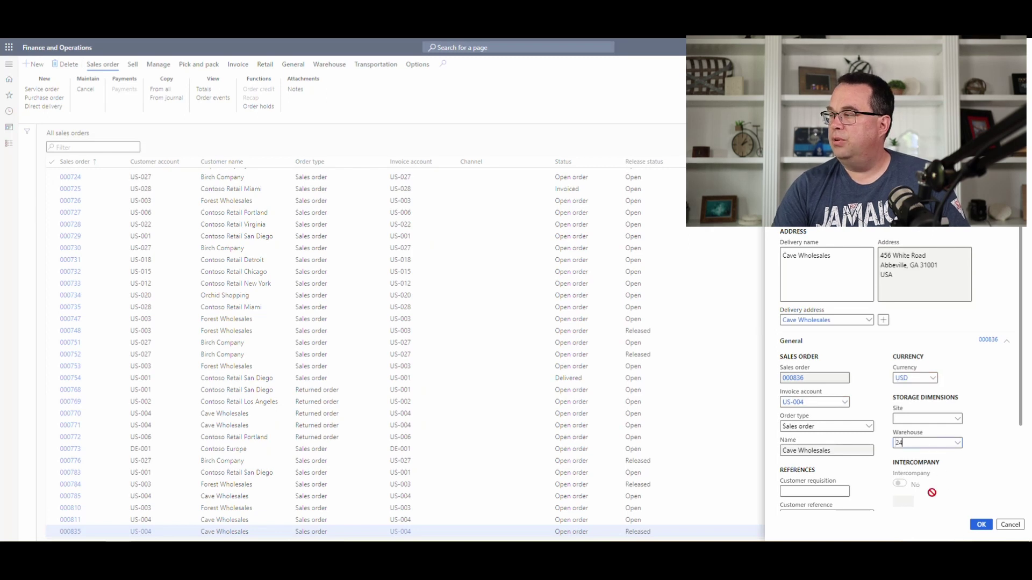
left_click(982, 526)
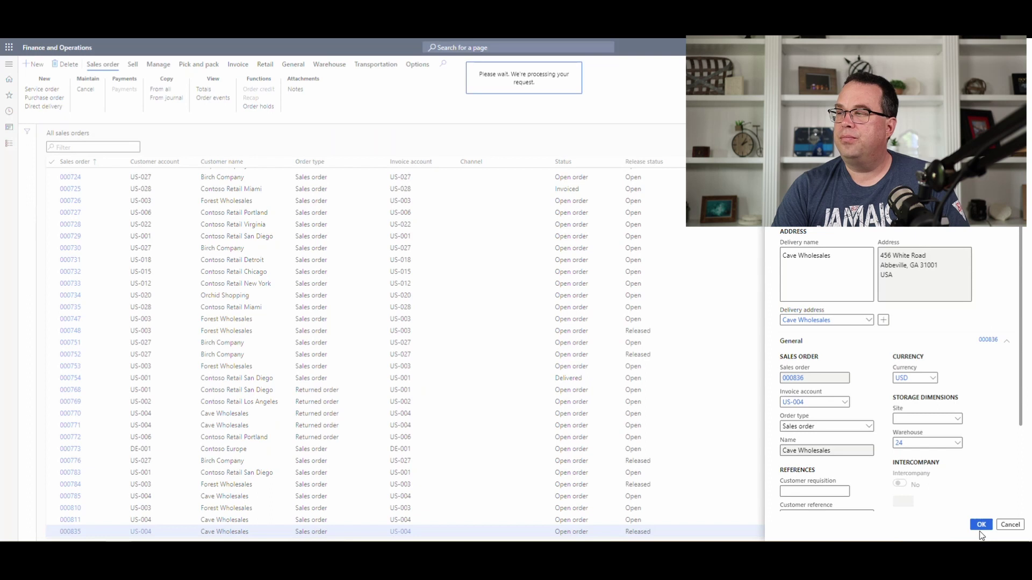
Step: Add an order line for item A0001, quantity 1, and reserve it
type("a0001")
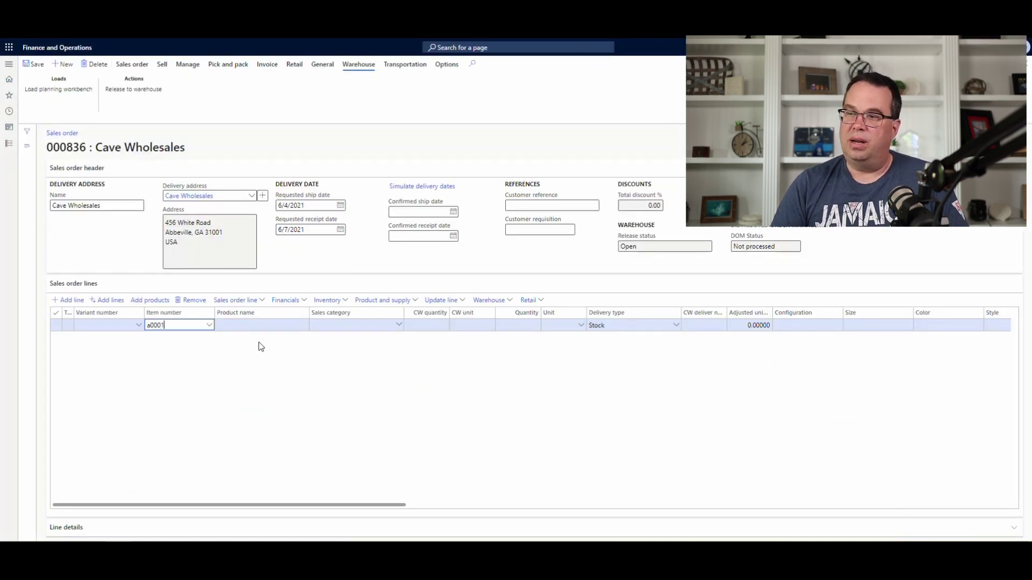
key("Tab")
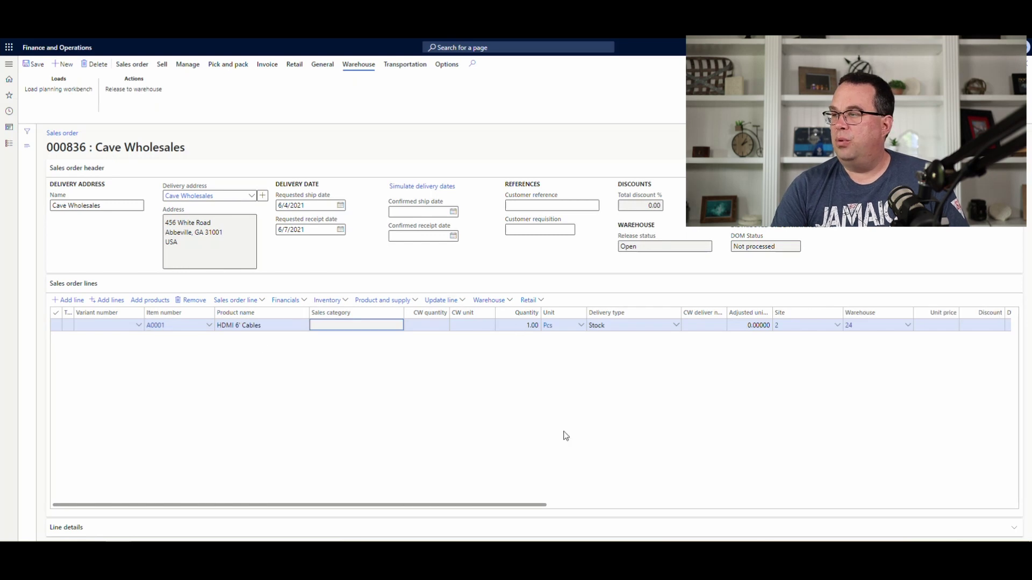
left_click(347, 310)
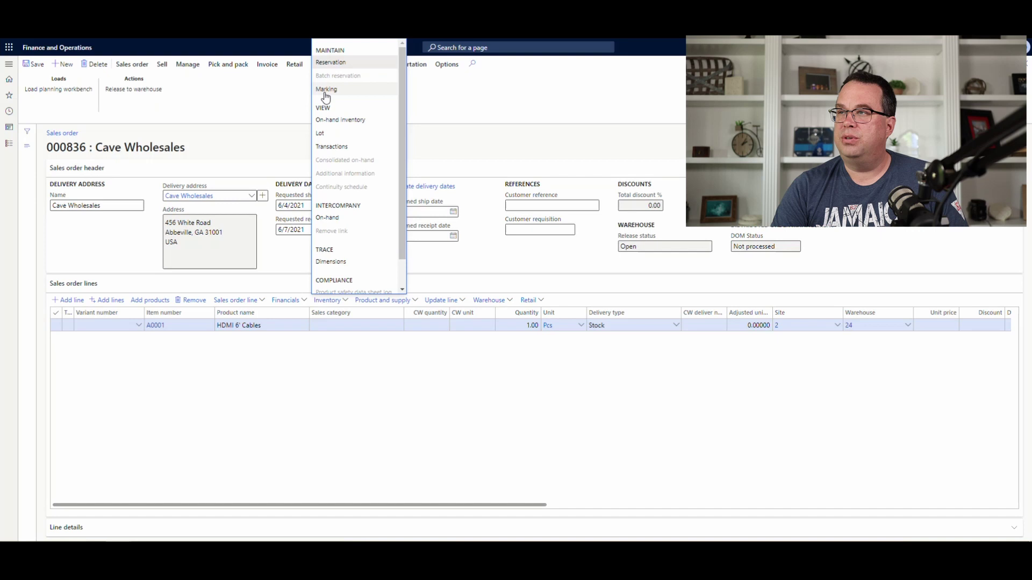
left_click(333, 63)
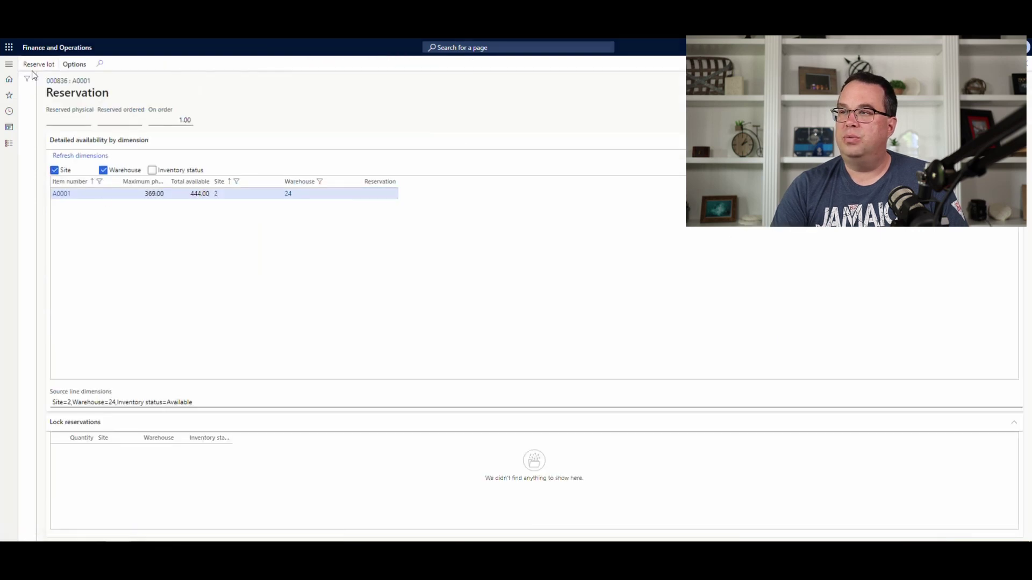
left_click(375, 194)
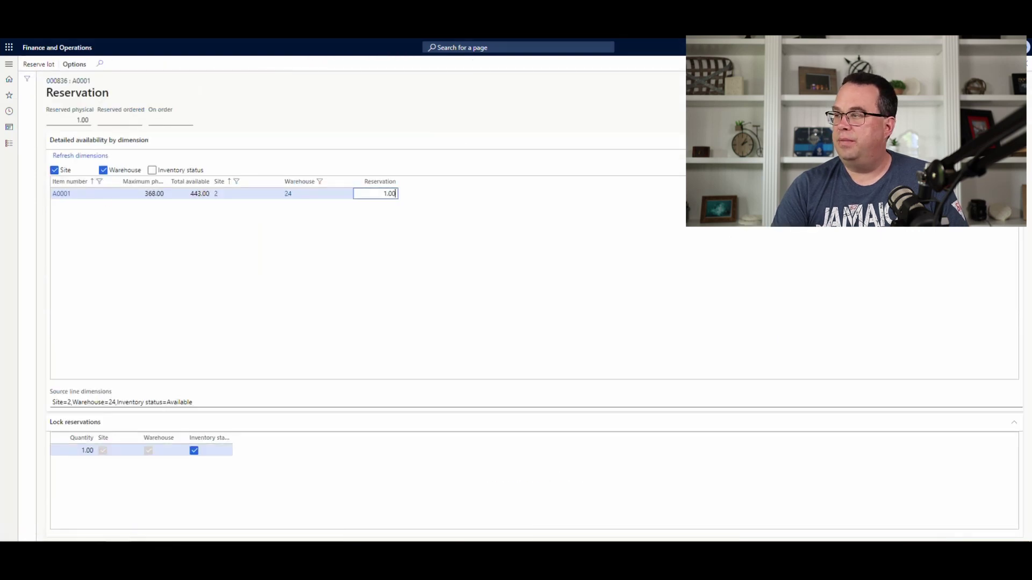
left_click(1027, 66)
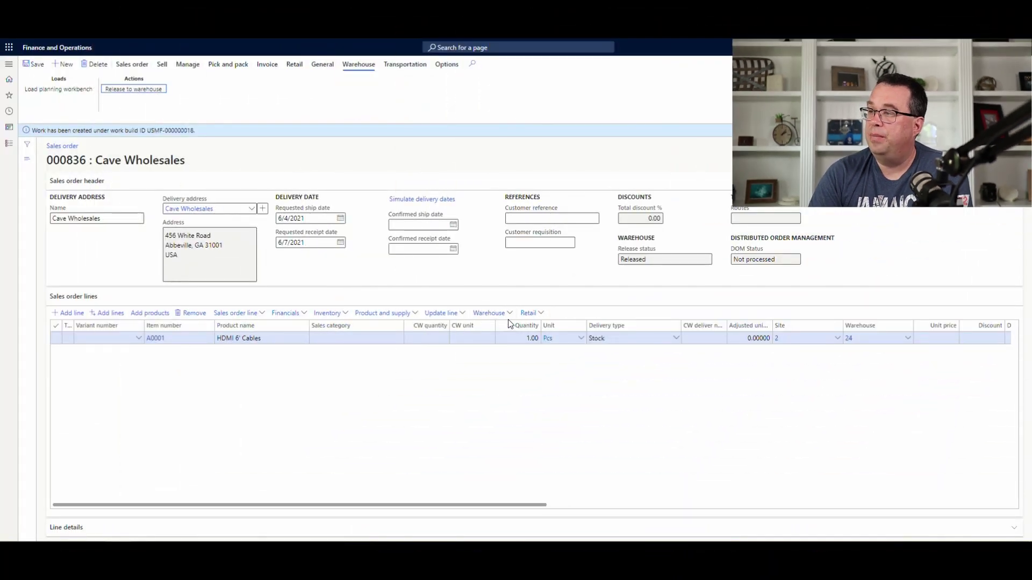
Step: Open the order line's work details and scroll to Container ID CONT-000000005
left_click(506, 316)
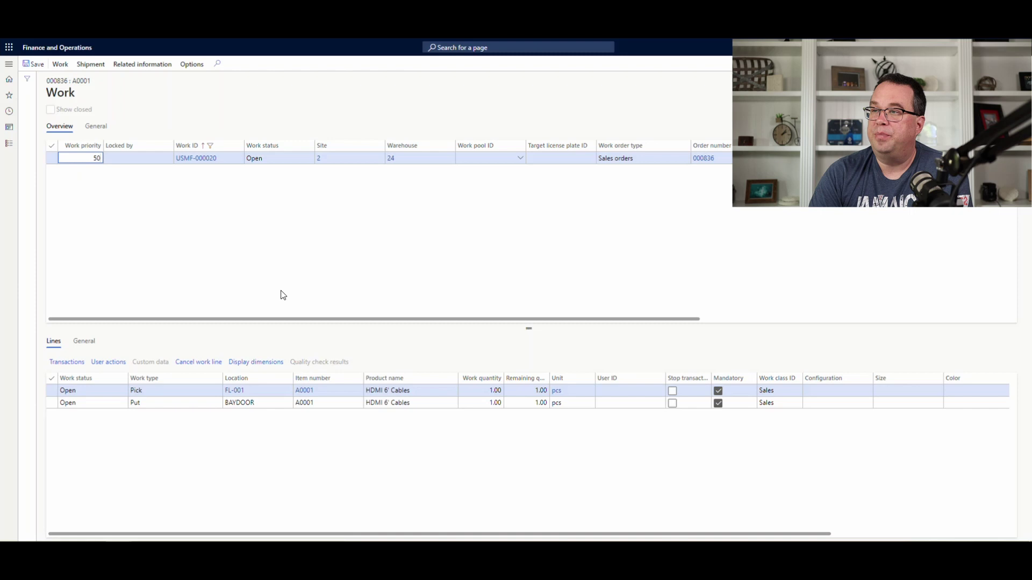
left_click_drag(346, 320, 659, 327)
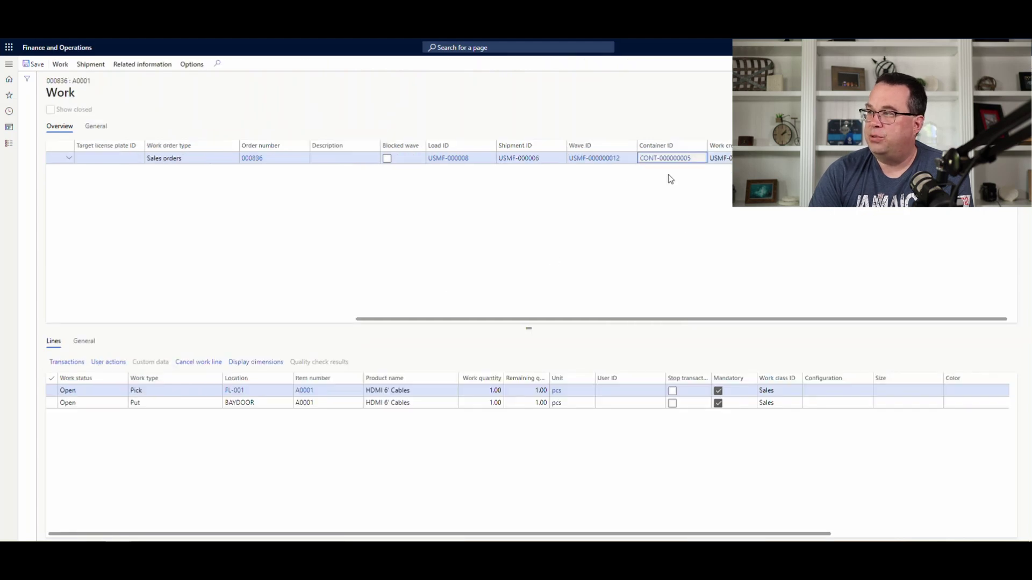
left_click(9, 145)
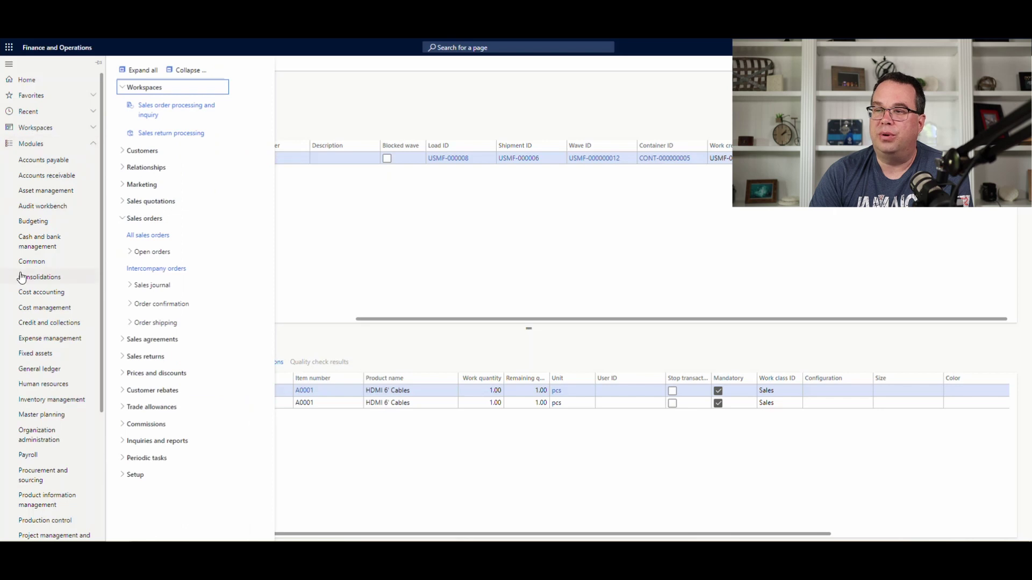
Step: Open Containers and review CONT-000000005: open Box-Small, gross weight 8.00, holding A0001 1.00 pcs
scroll(43, 317, "down", 3)
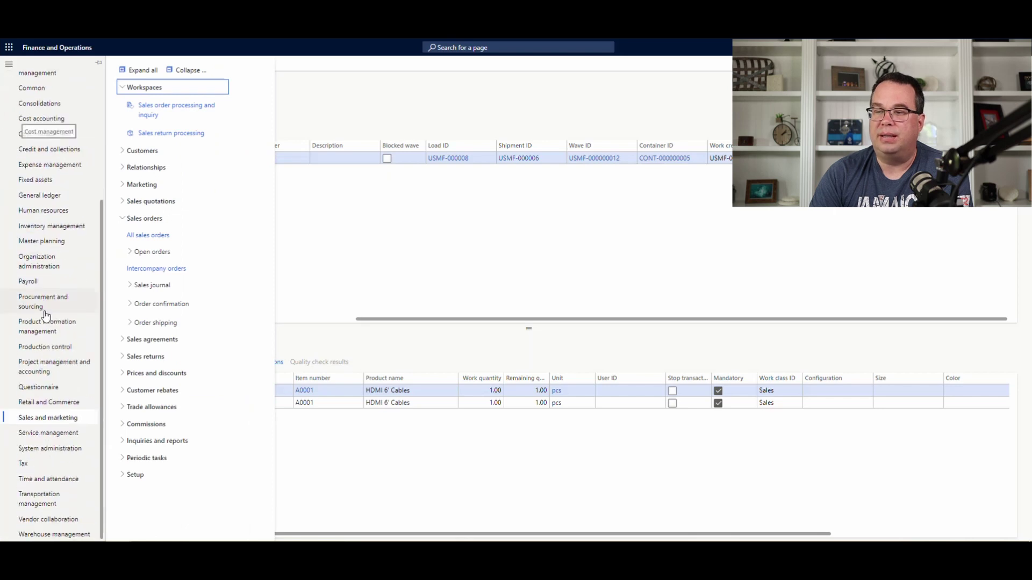
left_click(53, 534)
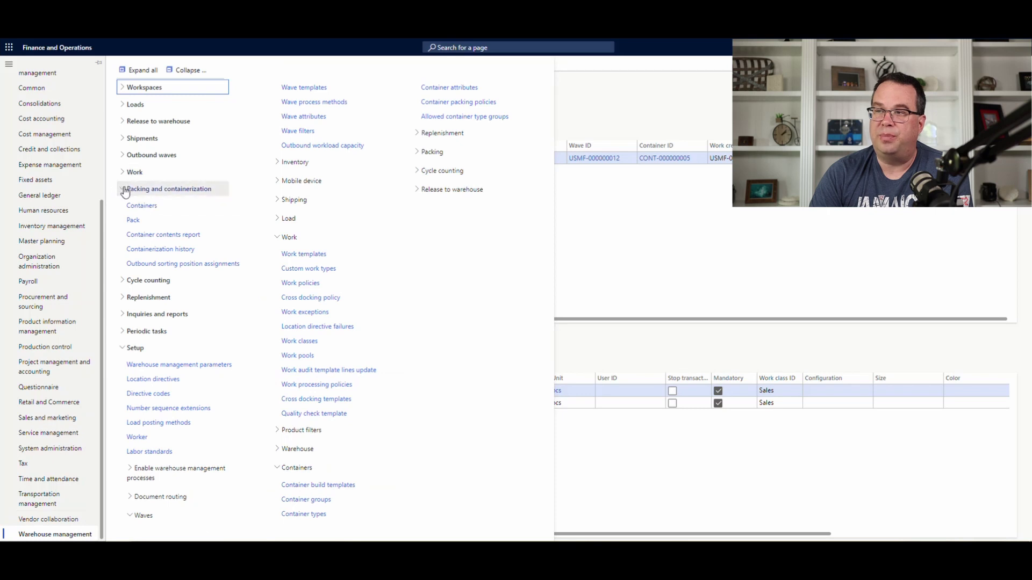
left_click(142, 208)
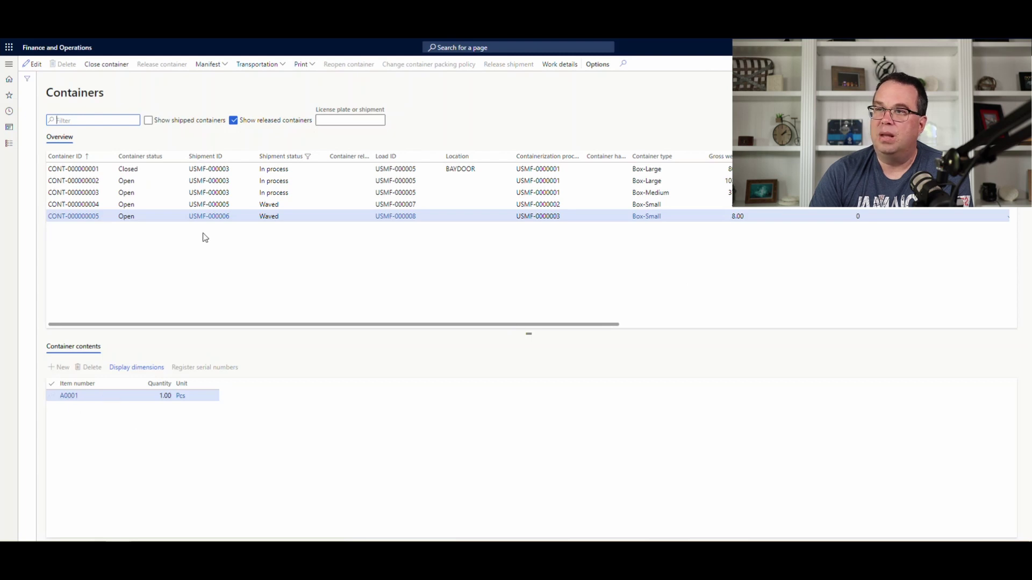
left_click(7, 145)
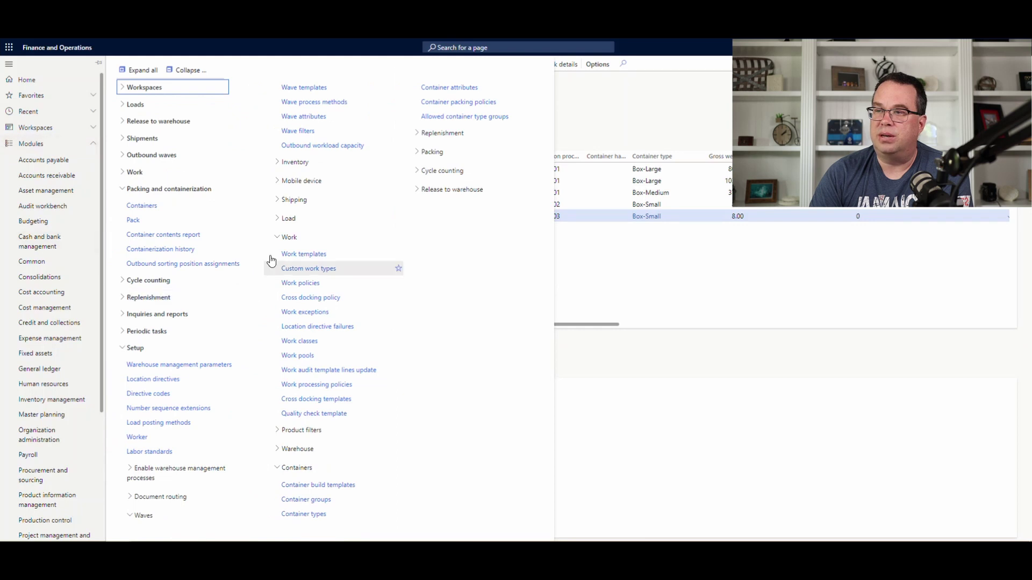
Step: Check Containerization history for run USMF-0000003, confirming A0001 was packed into CONT-000000005
left_click(163, 251)
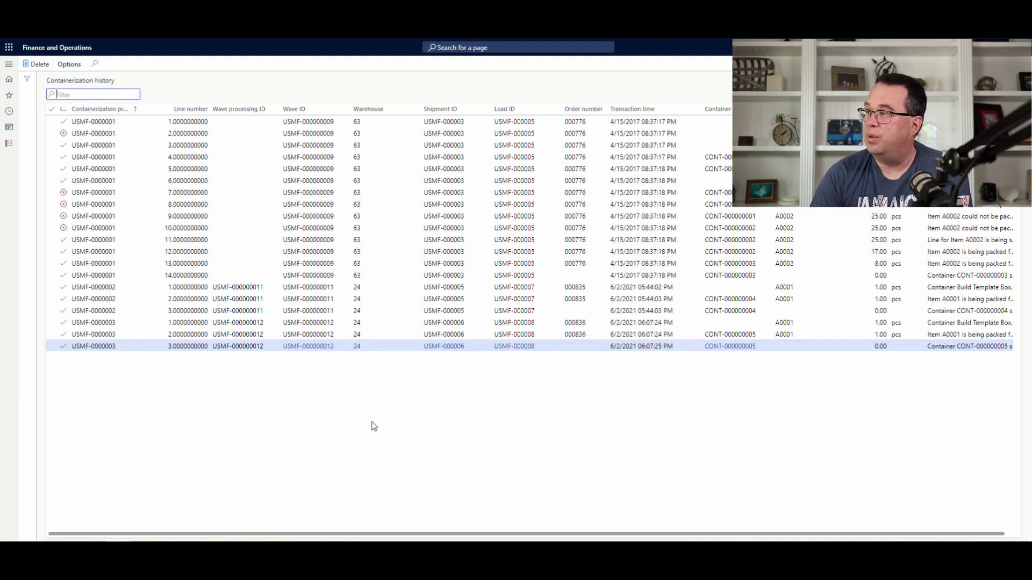
left_click(783, 323)
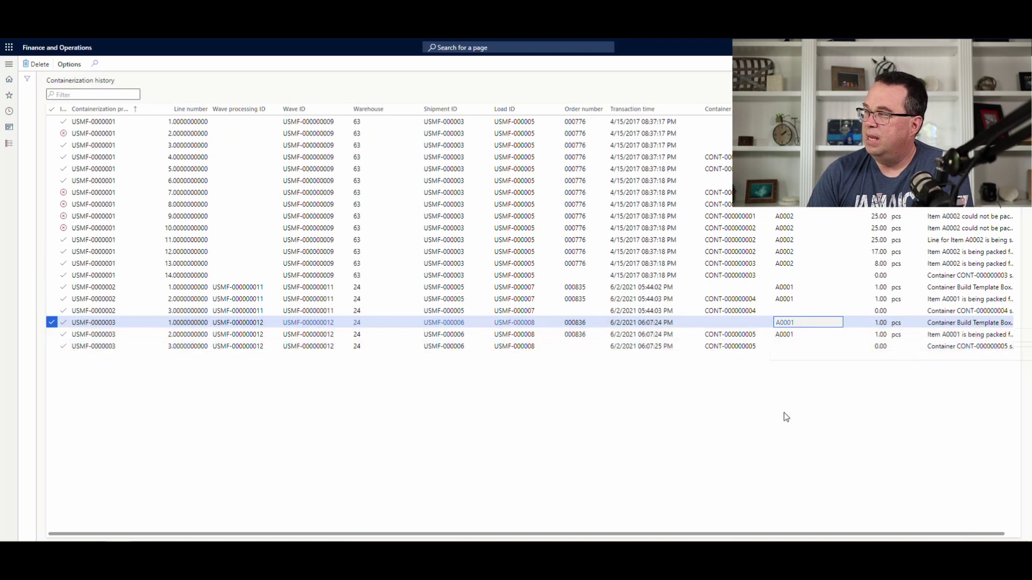
left_click(943, 348)
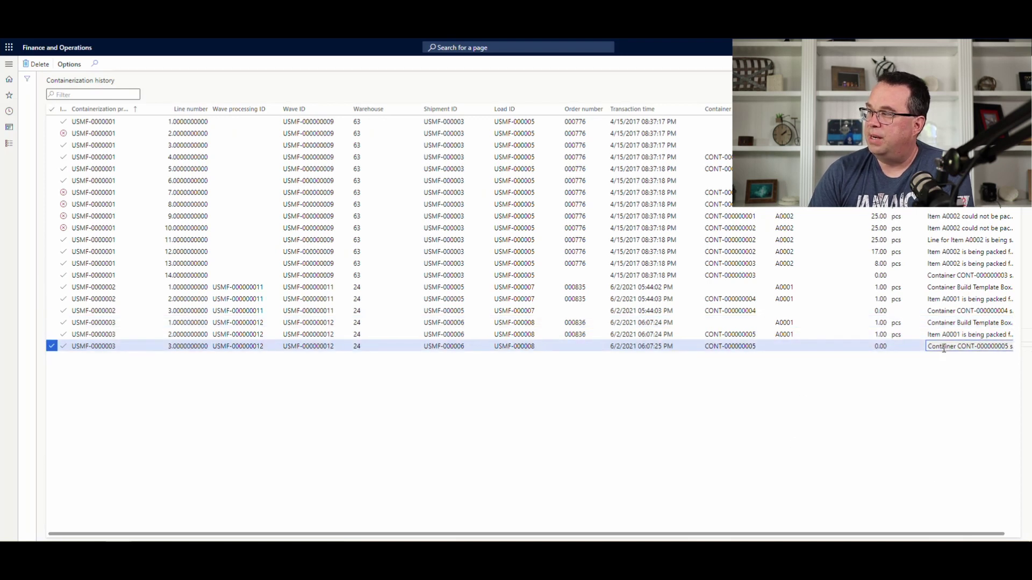